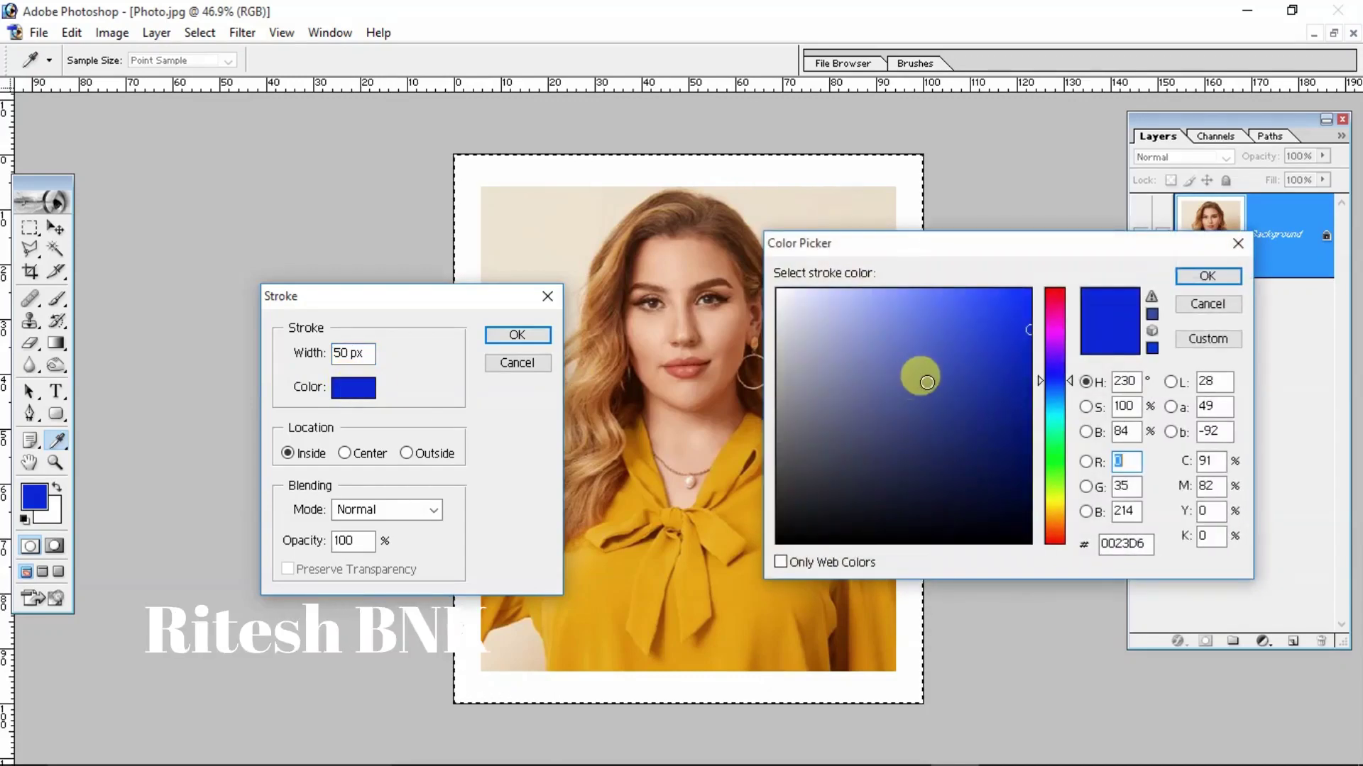
# Stroke the portrait selection in red at 10 px width, then deselect it
pyautogui.moveTo(1053, 319); pyautogui.dragTo(1055, 291)
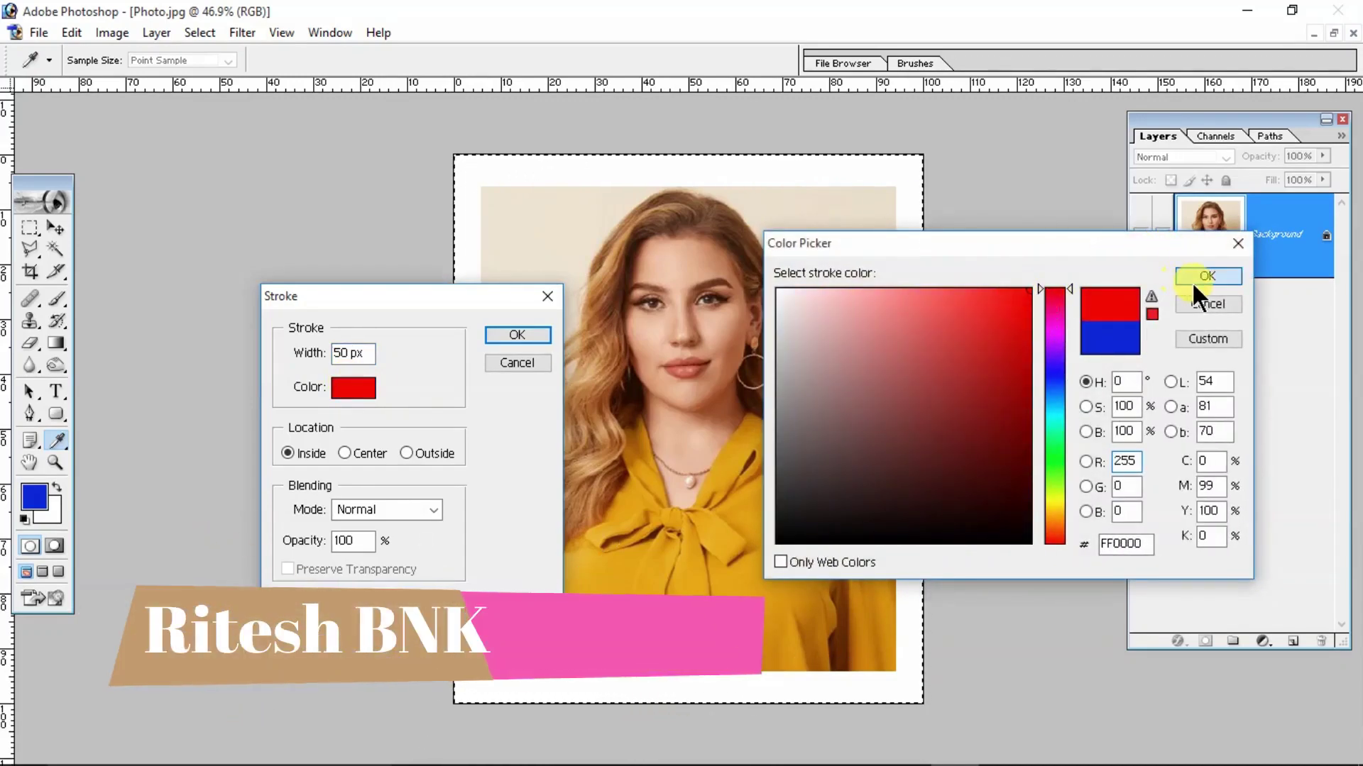
pyautogui.click(1206, 276)
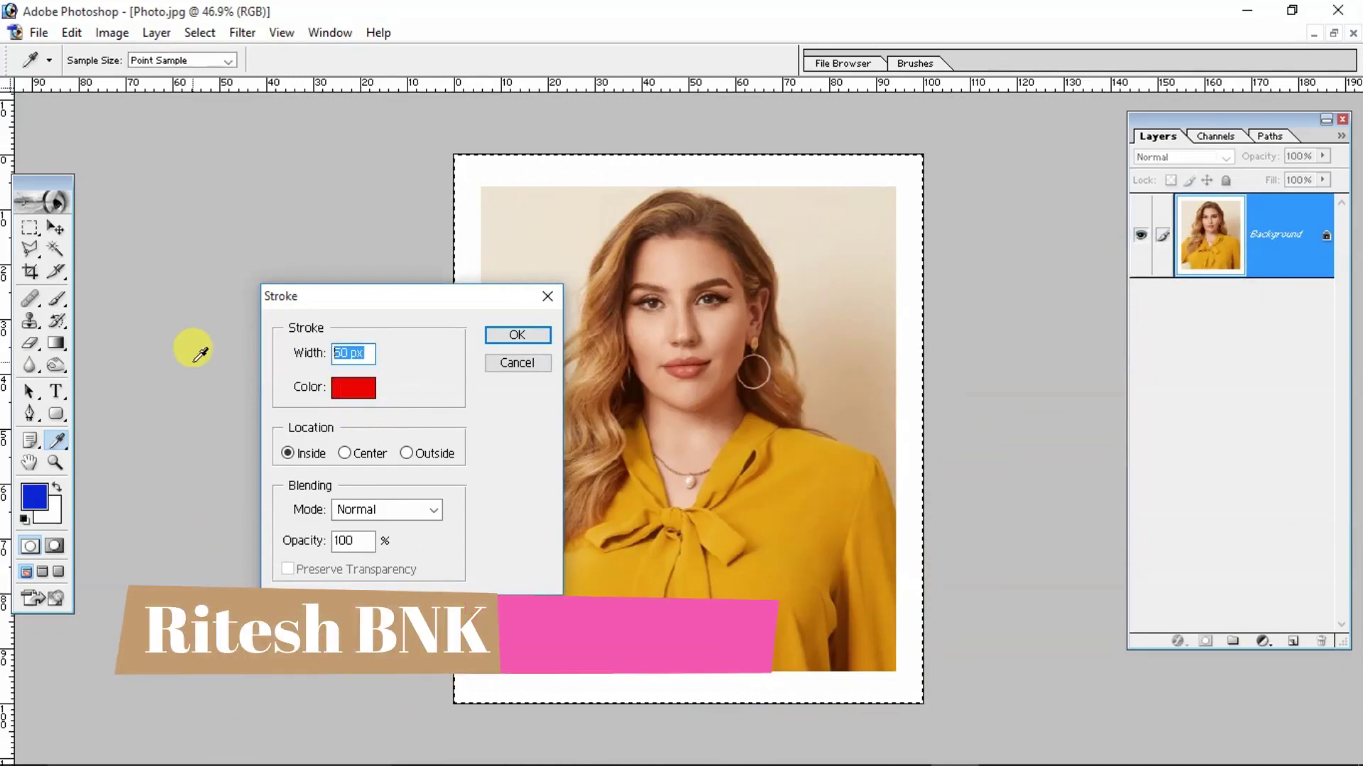
pyautogui.write('10')
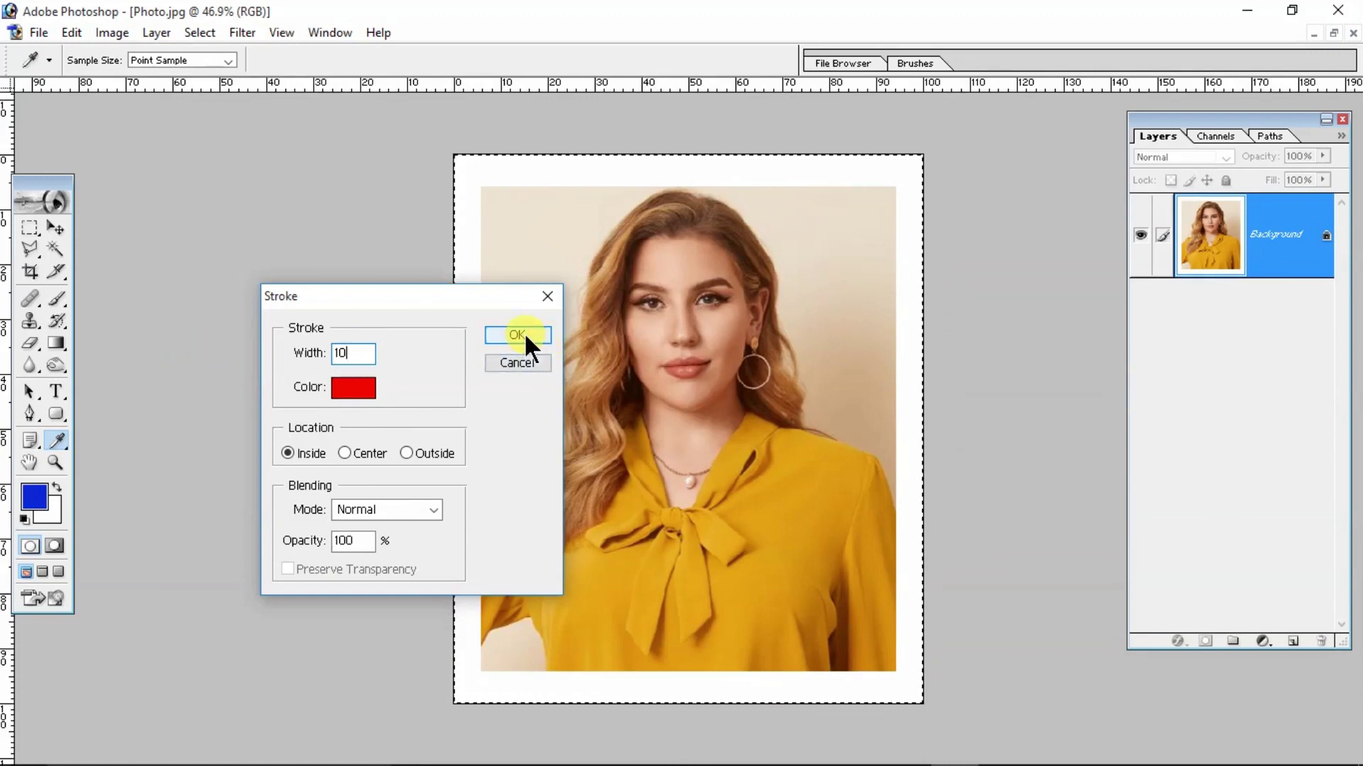
pyautogui.click(523, 334)
pyautogui.press('m')
pyautogui.hotkey('ctrl', 'd')
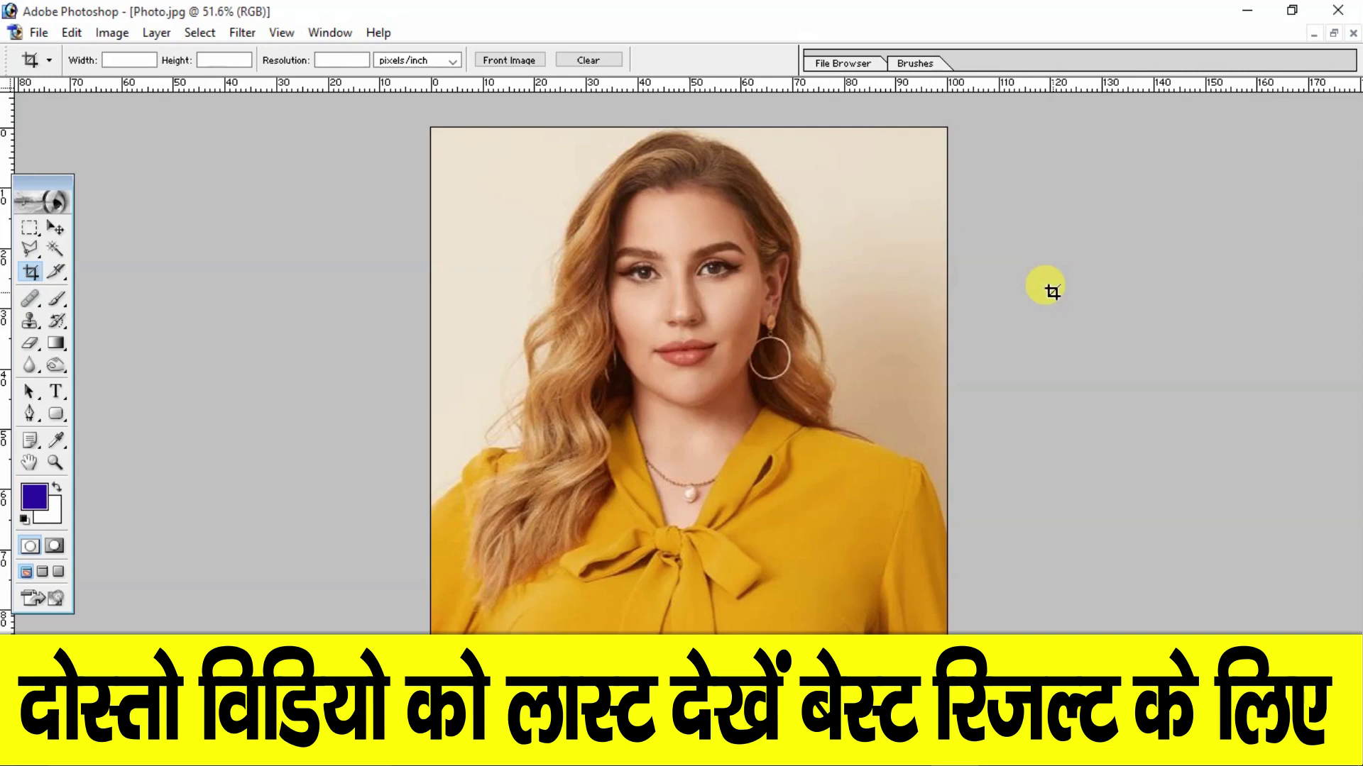
# Create a new Untitled-1 document from the 5 x 7 preset and maximize its window
pyautogui.click(36, 32)
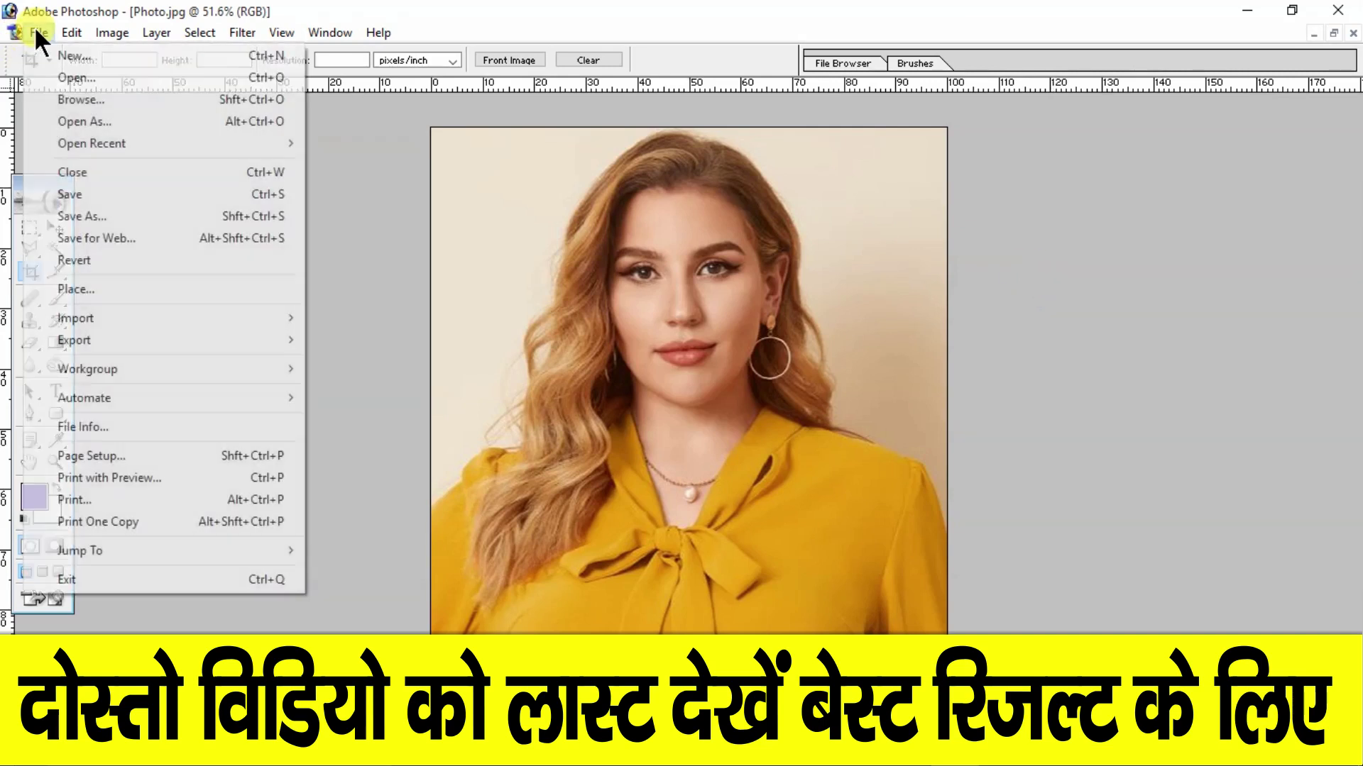
pyautogui.click(55, 48)
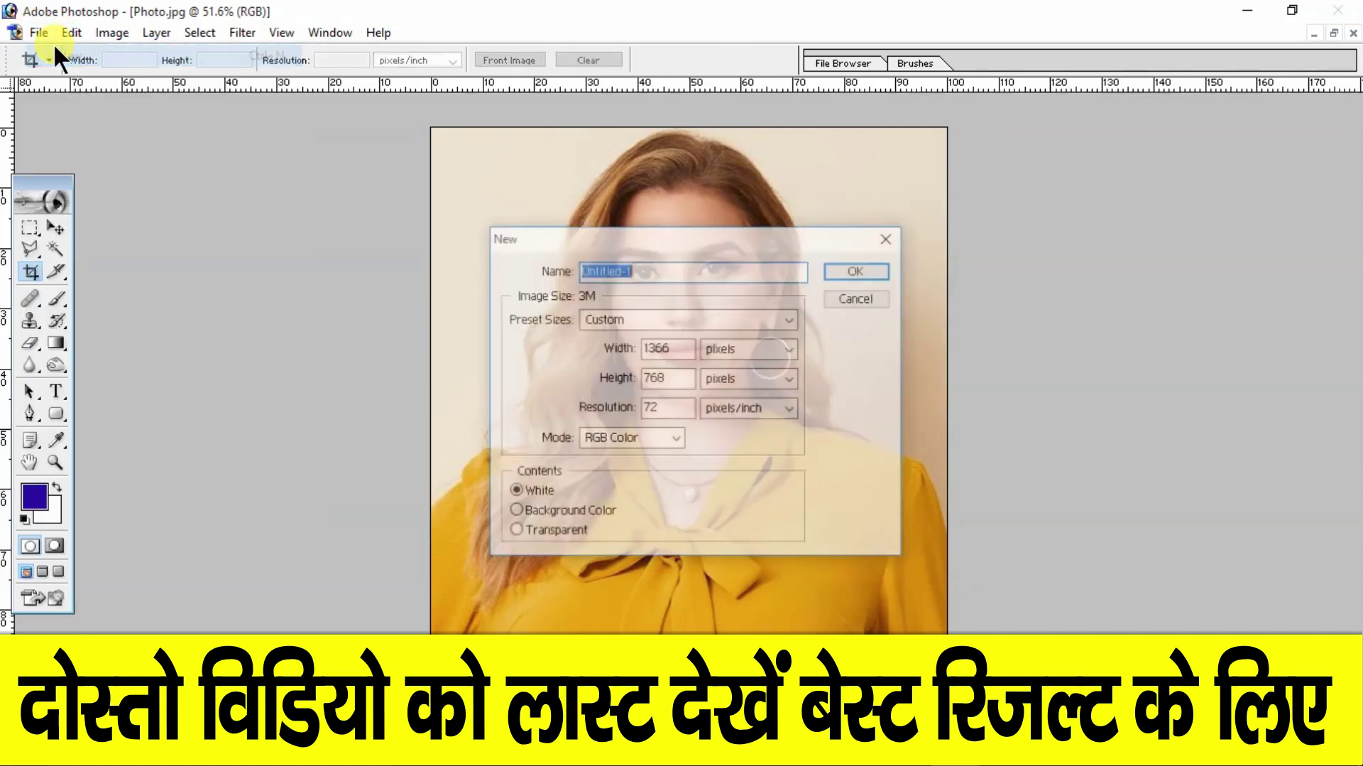
pyautogui.click(606, 316)
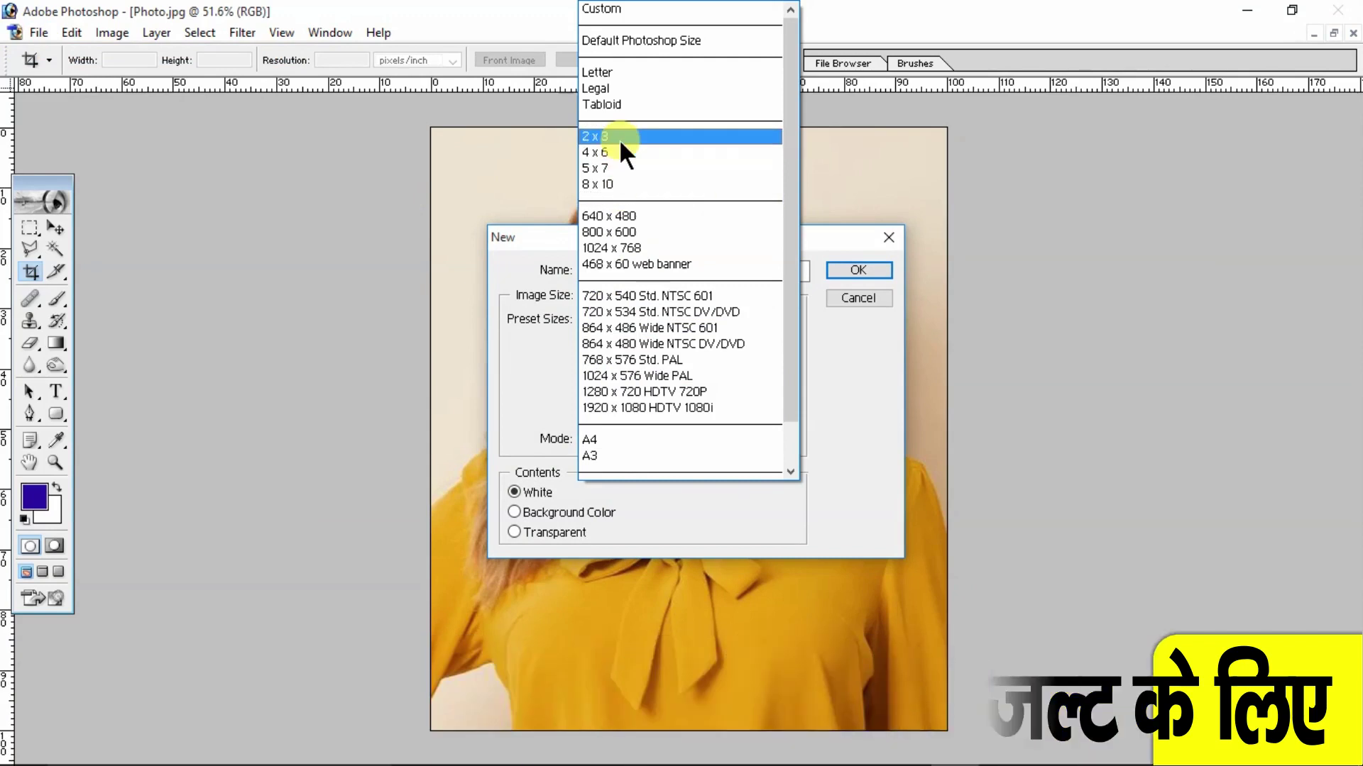
pyautogui.click(619, 167)
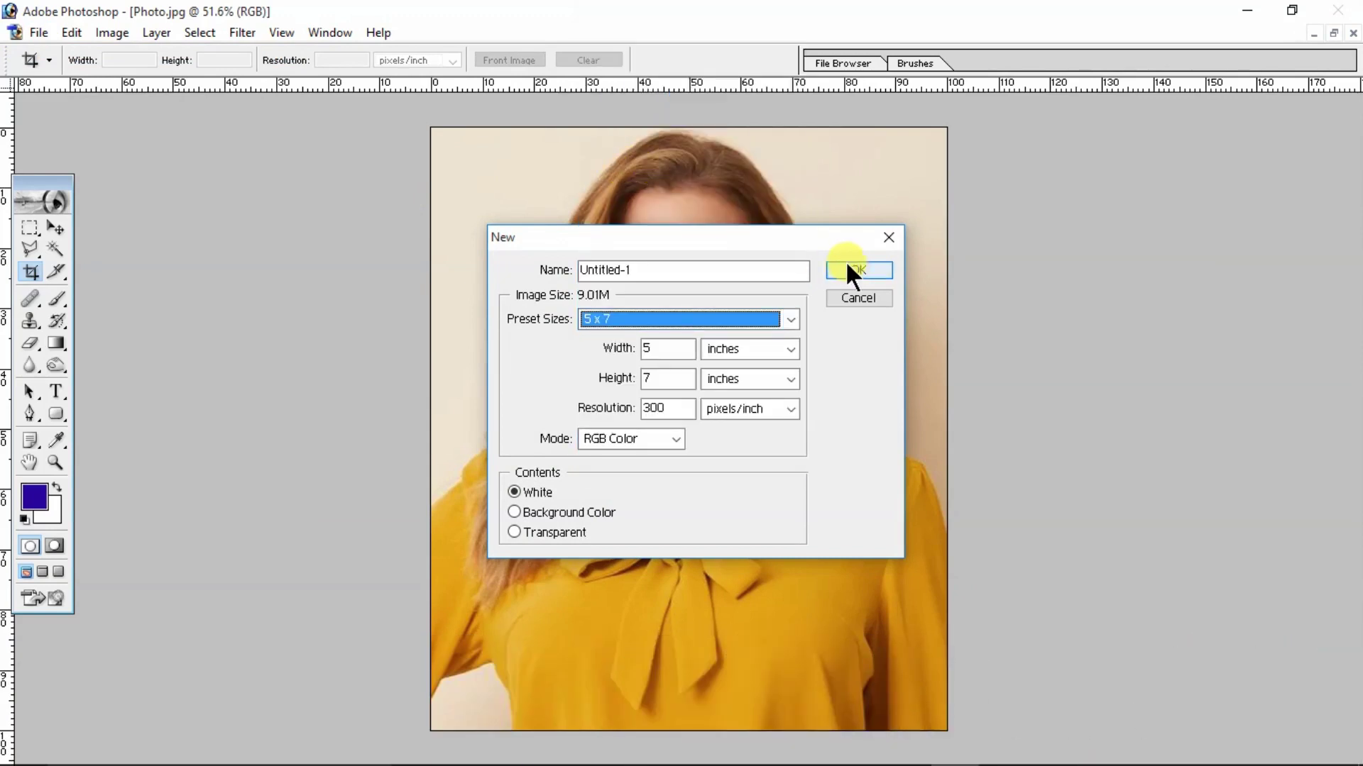
pyautogui.click(857, 269)
pyautogui.click(438, 107)
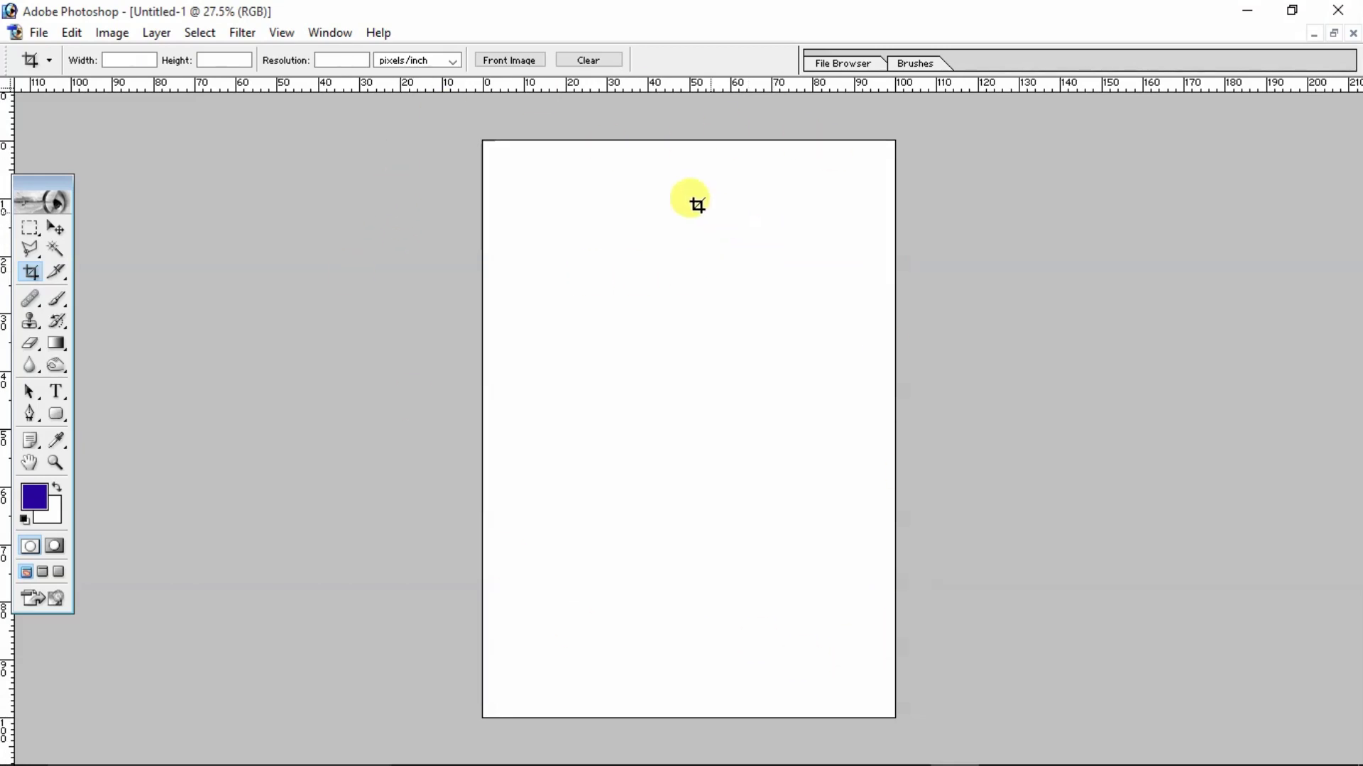
# Show the Layers panel and add an empty Layer 1 above the Background
pyautogui.click(328, 32)
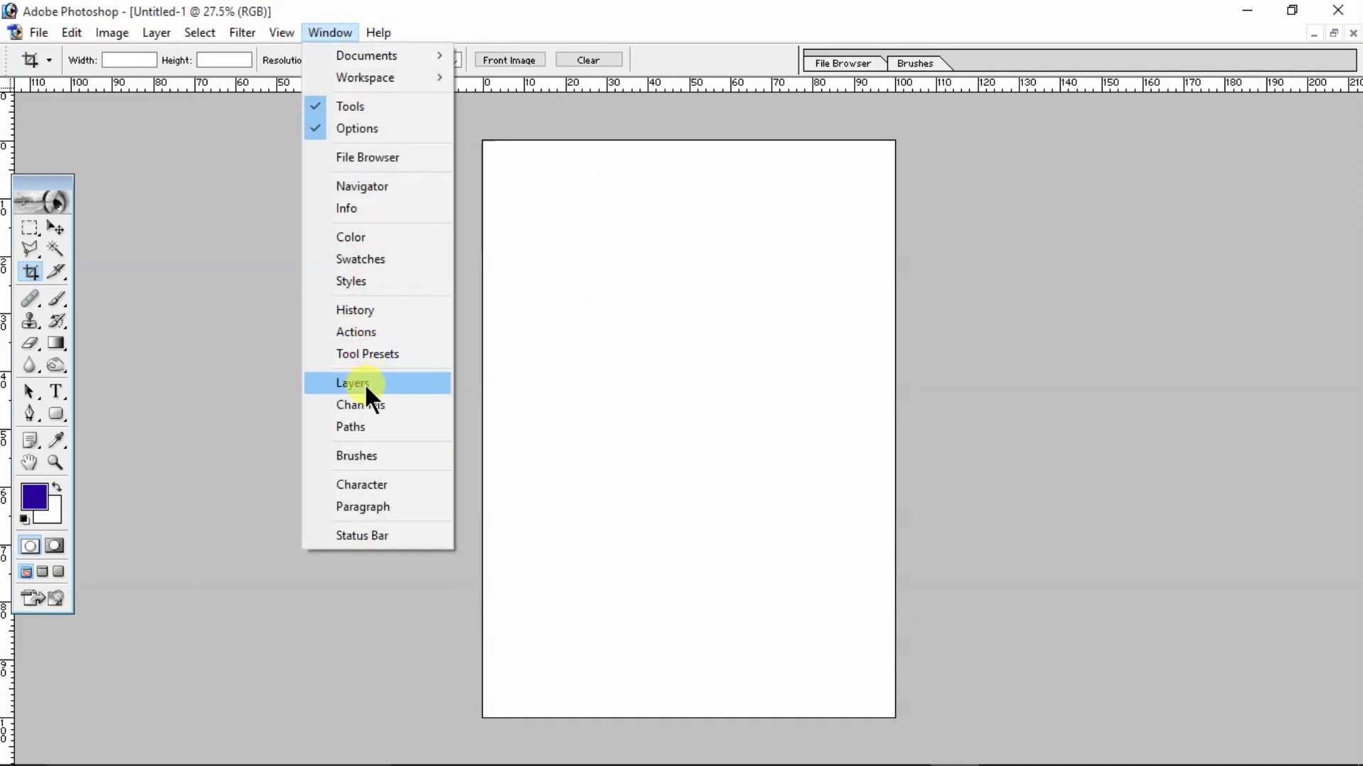
pyautogui.click(364, 382)
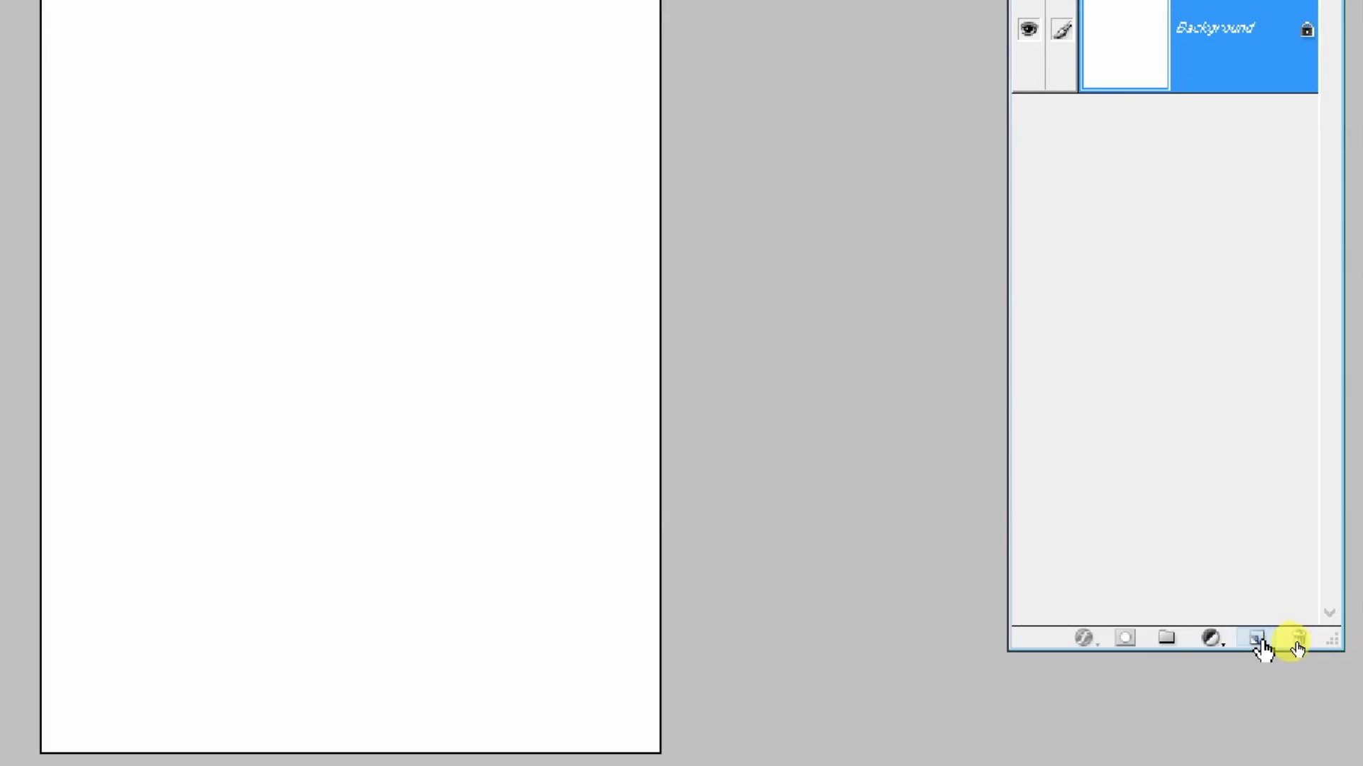
pyautogui.click(1257, 640)
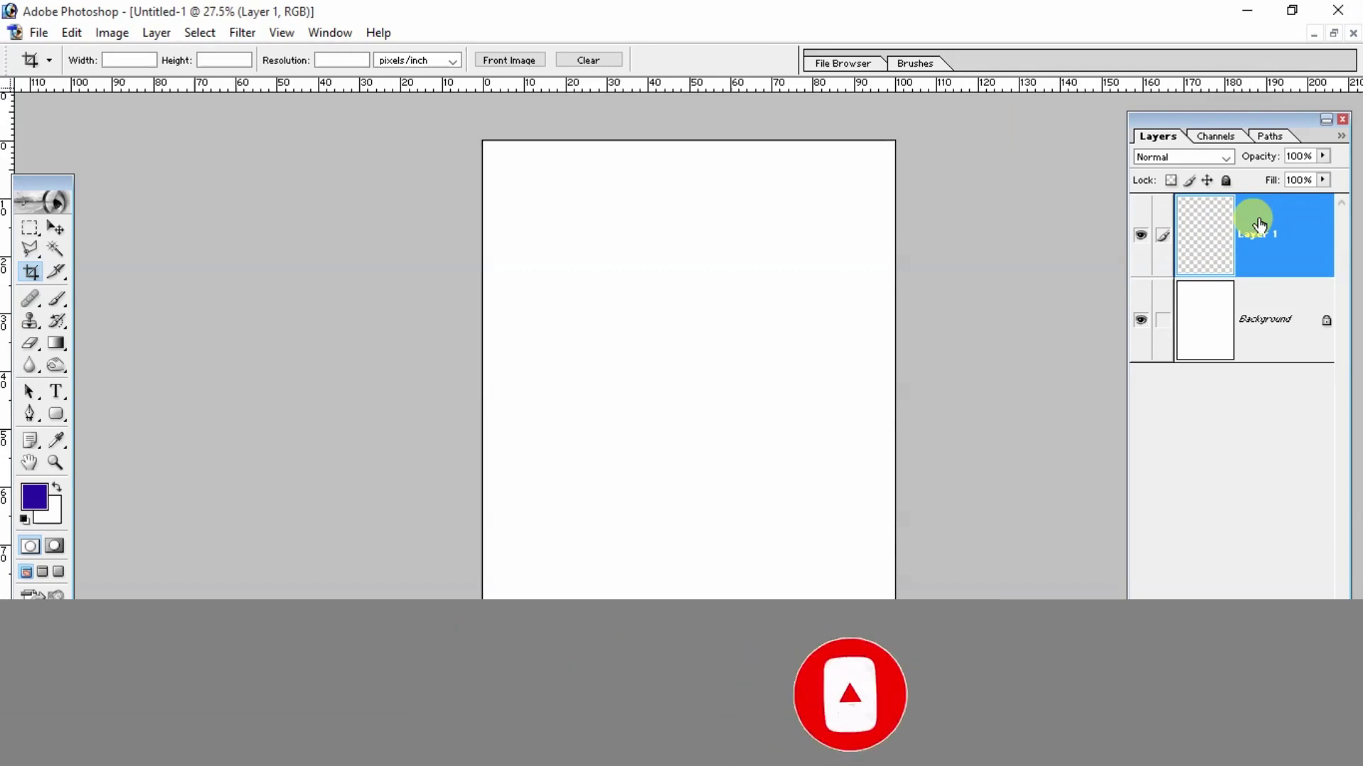
pyautogui.click(119, 34)
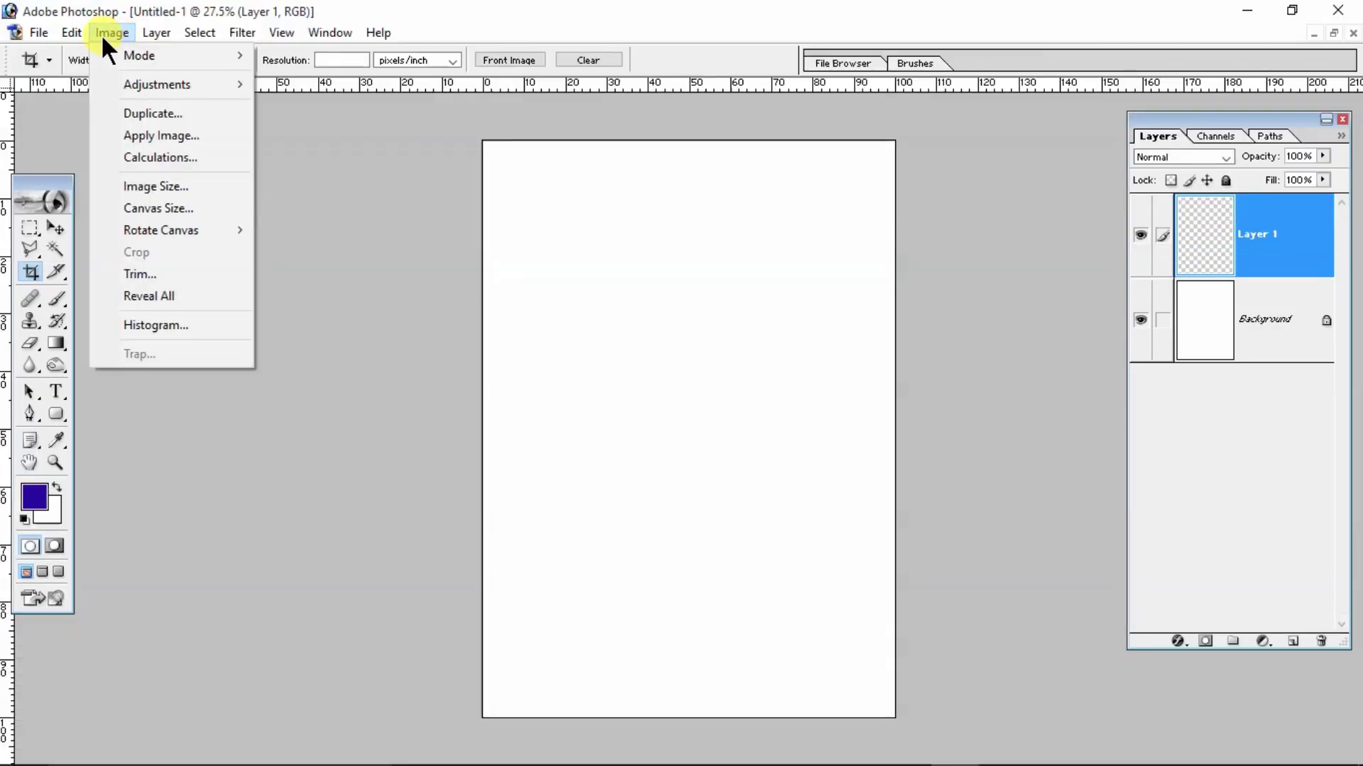
# Set up a red 50 px Inside stroke, Normal mode, 100% opacity, for Layer 1
pyautogui.click(74, 32)
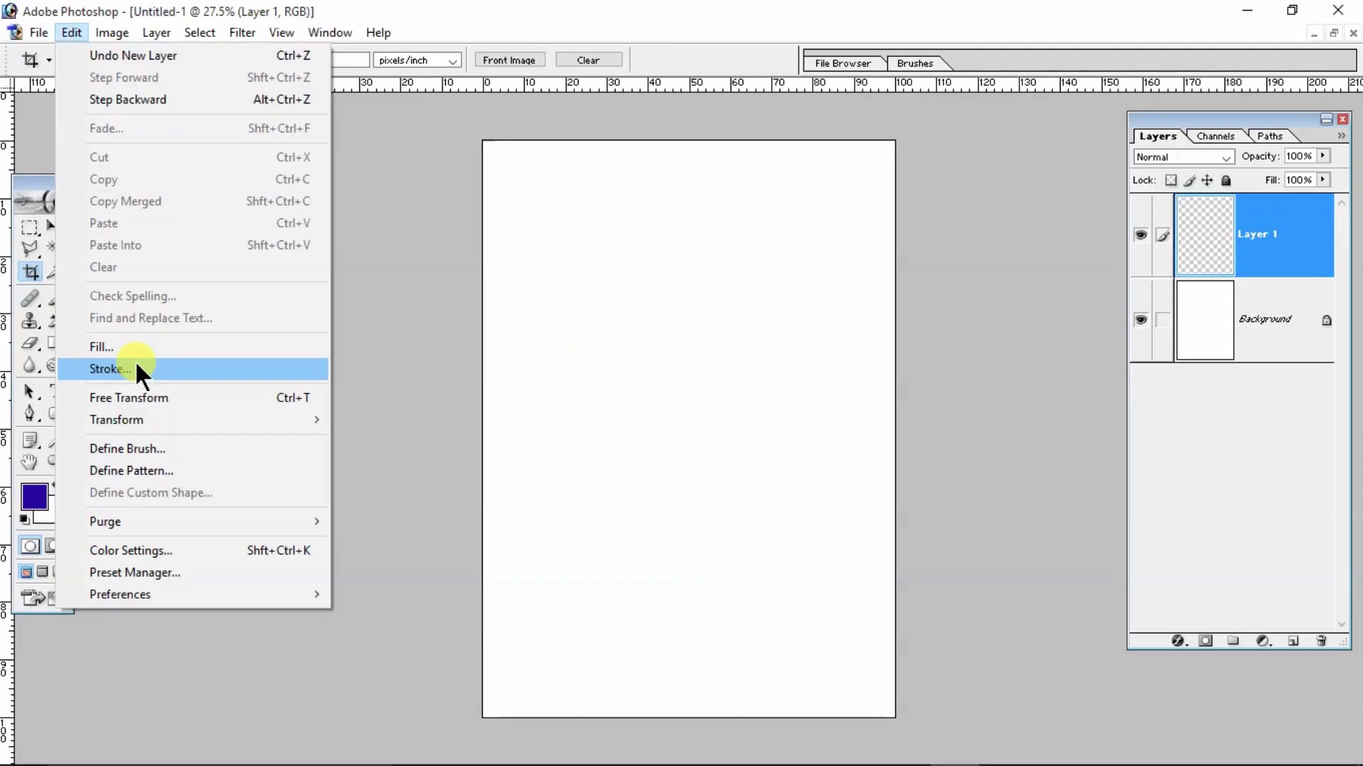
pyautogui.click(155, 363)
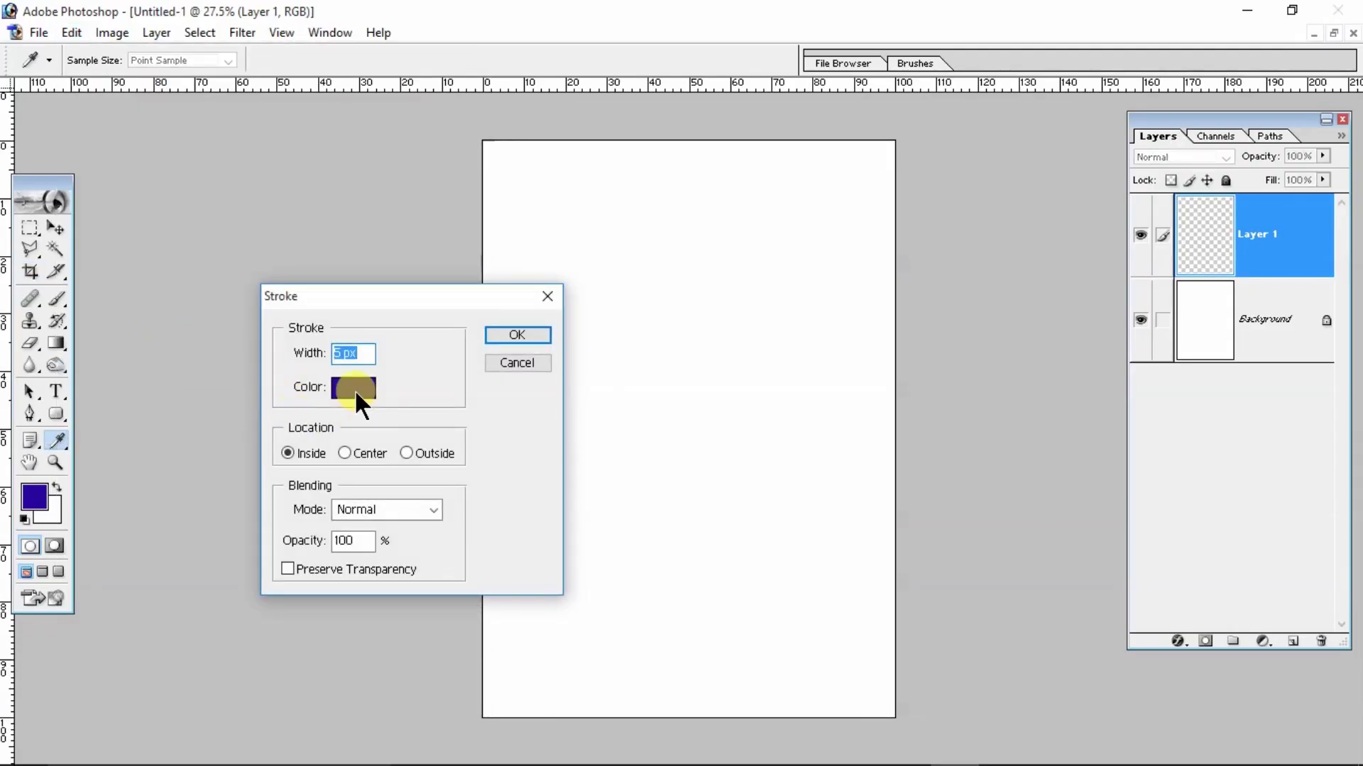
pyautogui.click(355, 389)
pyautogui.moveTo(1056, 303)
pyautogui.mouseDown()
pyautogui.moveTo(1057, 287)
pyautogui.moveTo(1030, 288)
pyautogui.mouseUp()
pyautogui.click(1192, 276)
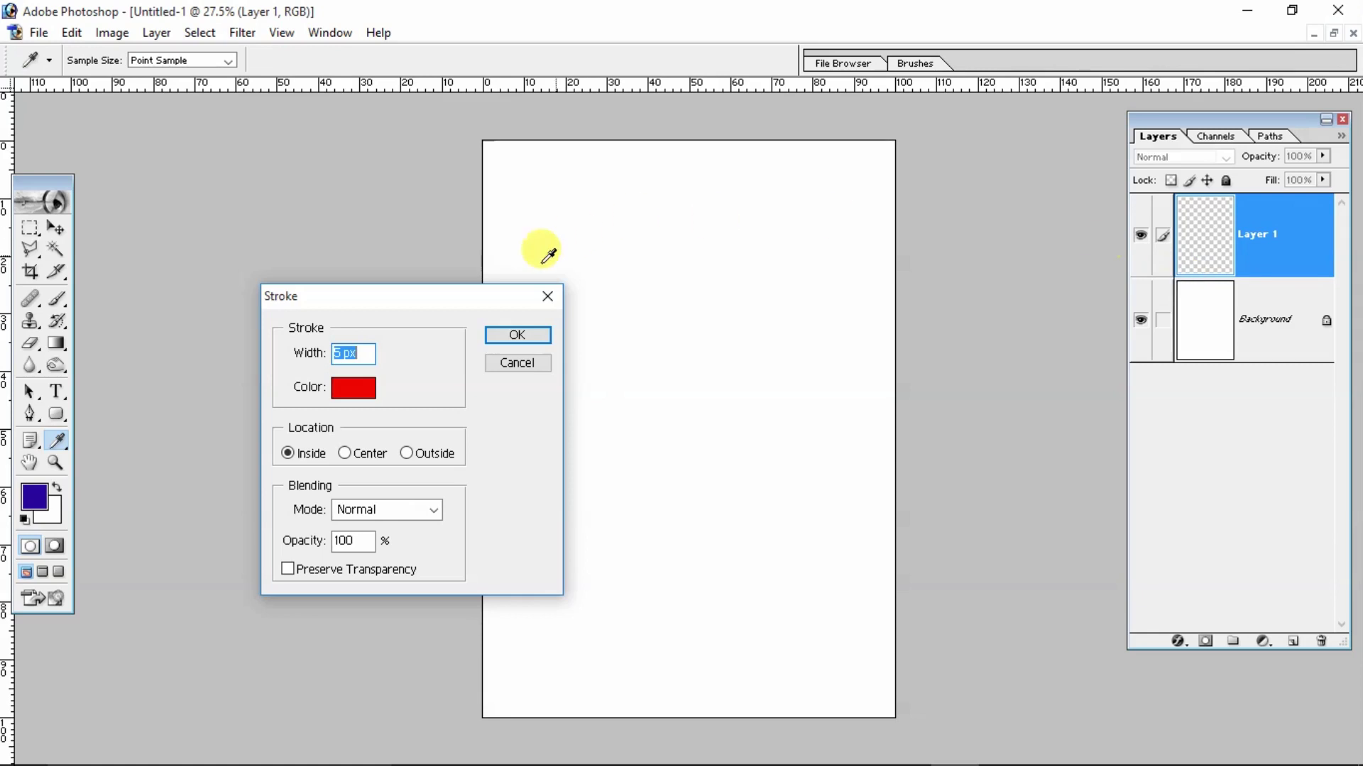
pyautogui.moveTo(367, 349); pyautogui.dragTo(246, 348)
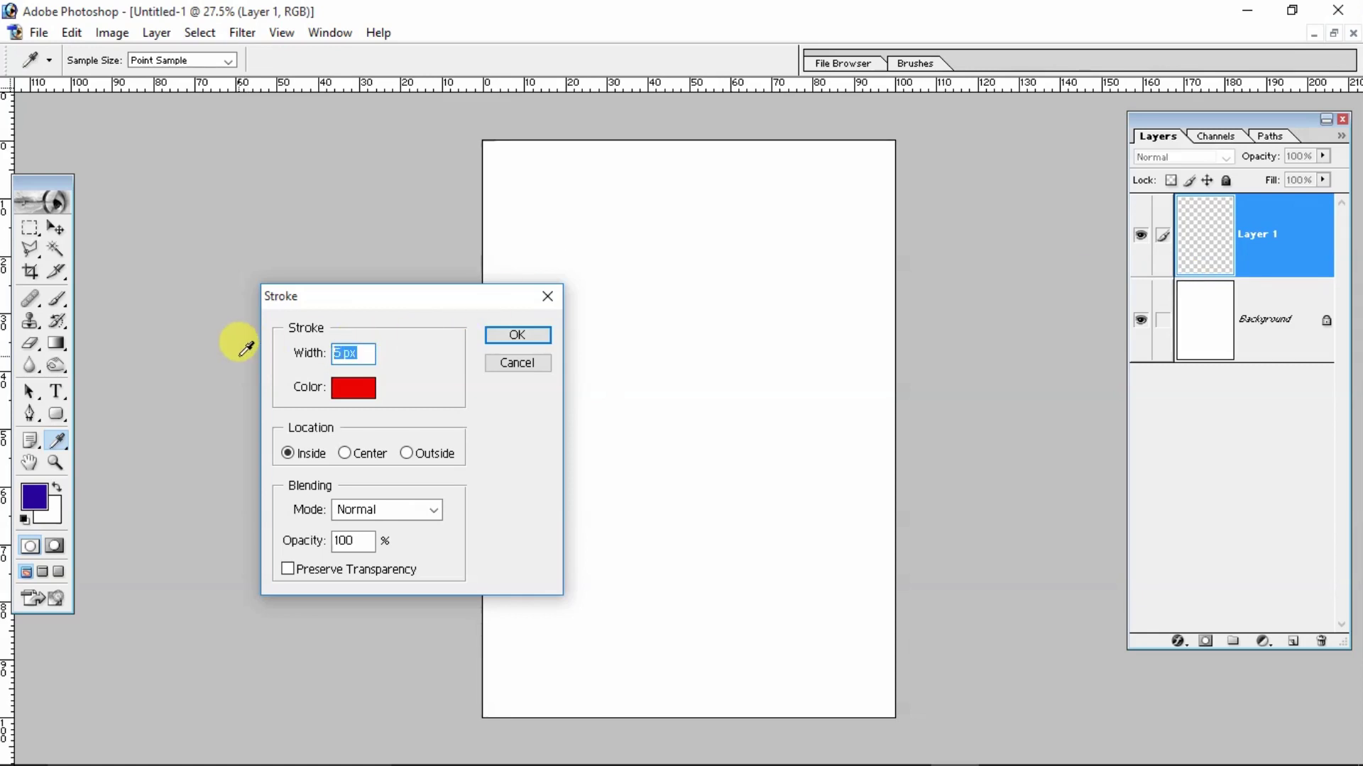
pyautogui.write('50')
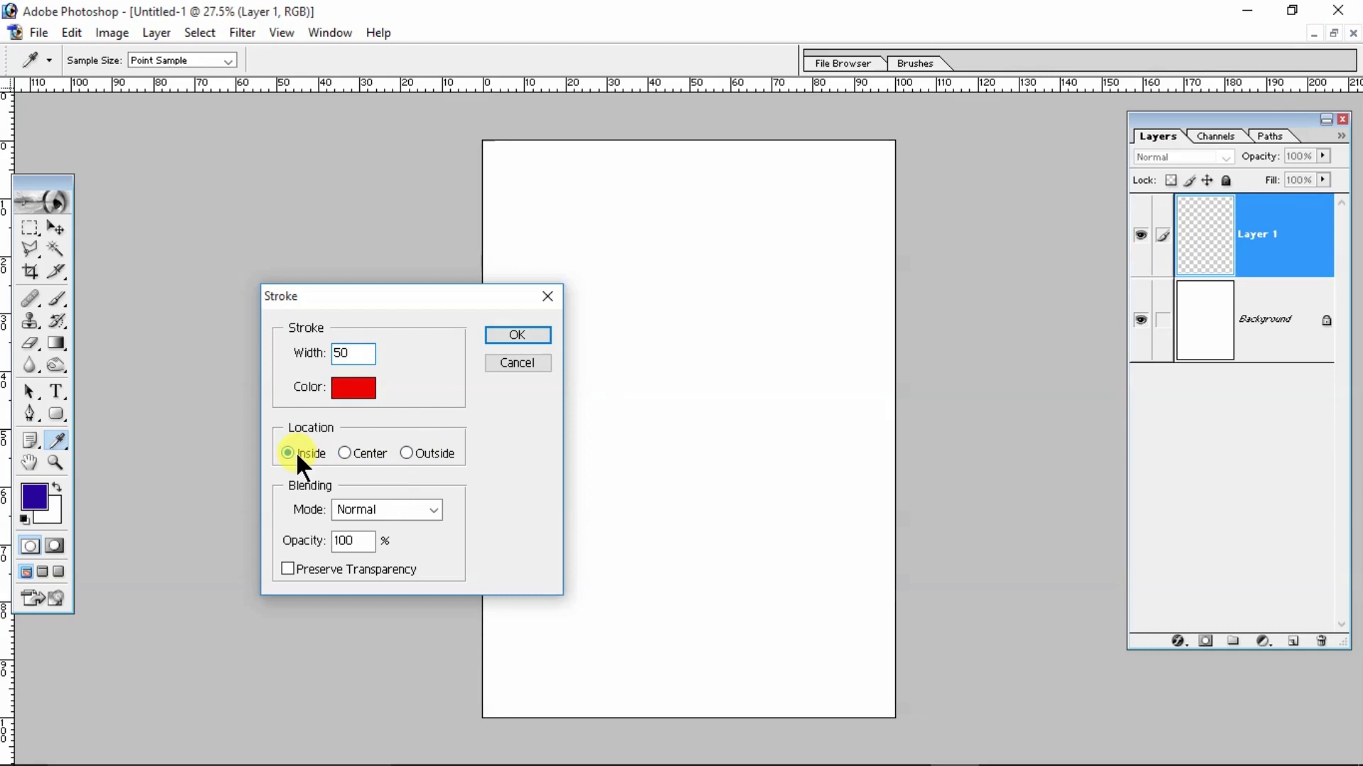
pyautogui.click(364, 513)
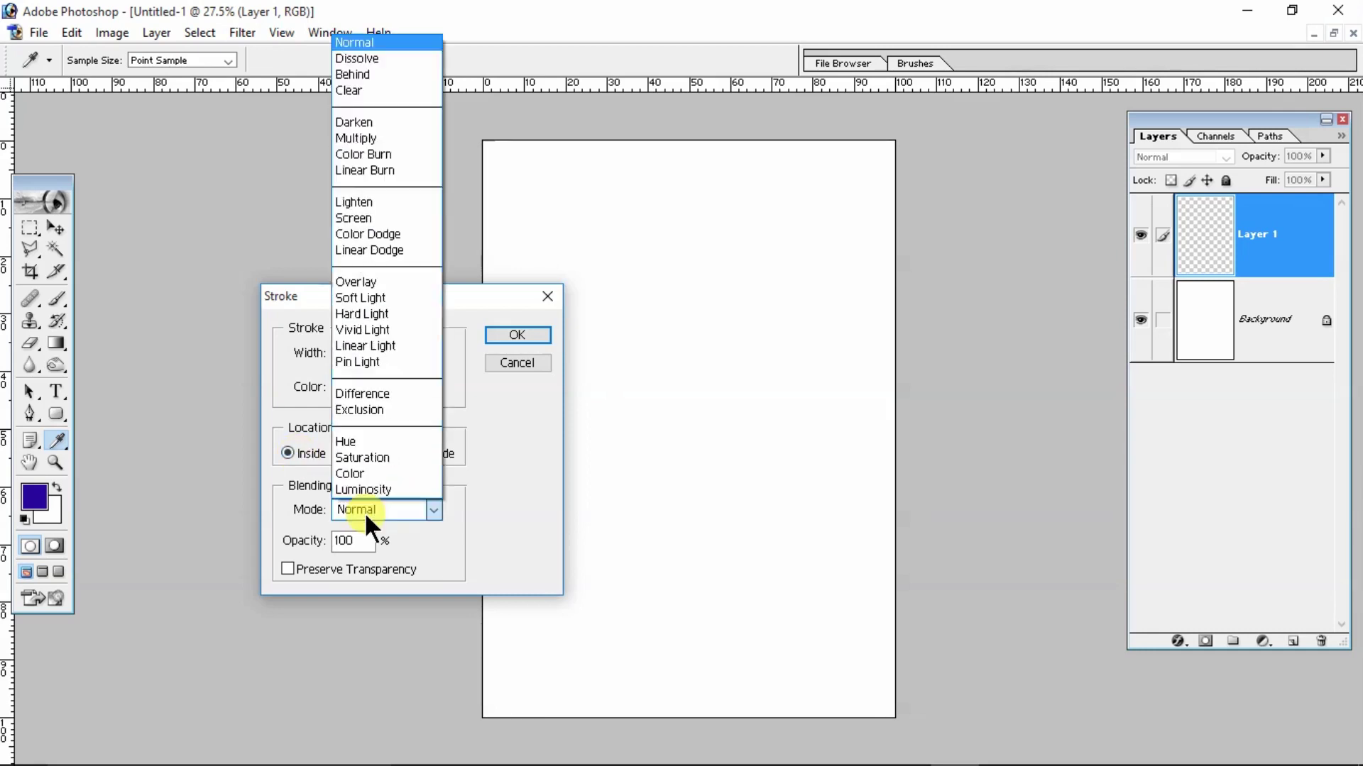
pyautogui.click(383, 42)
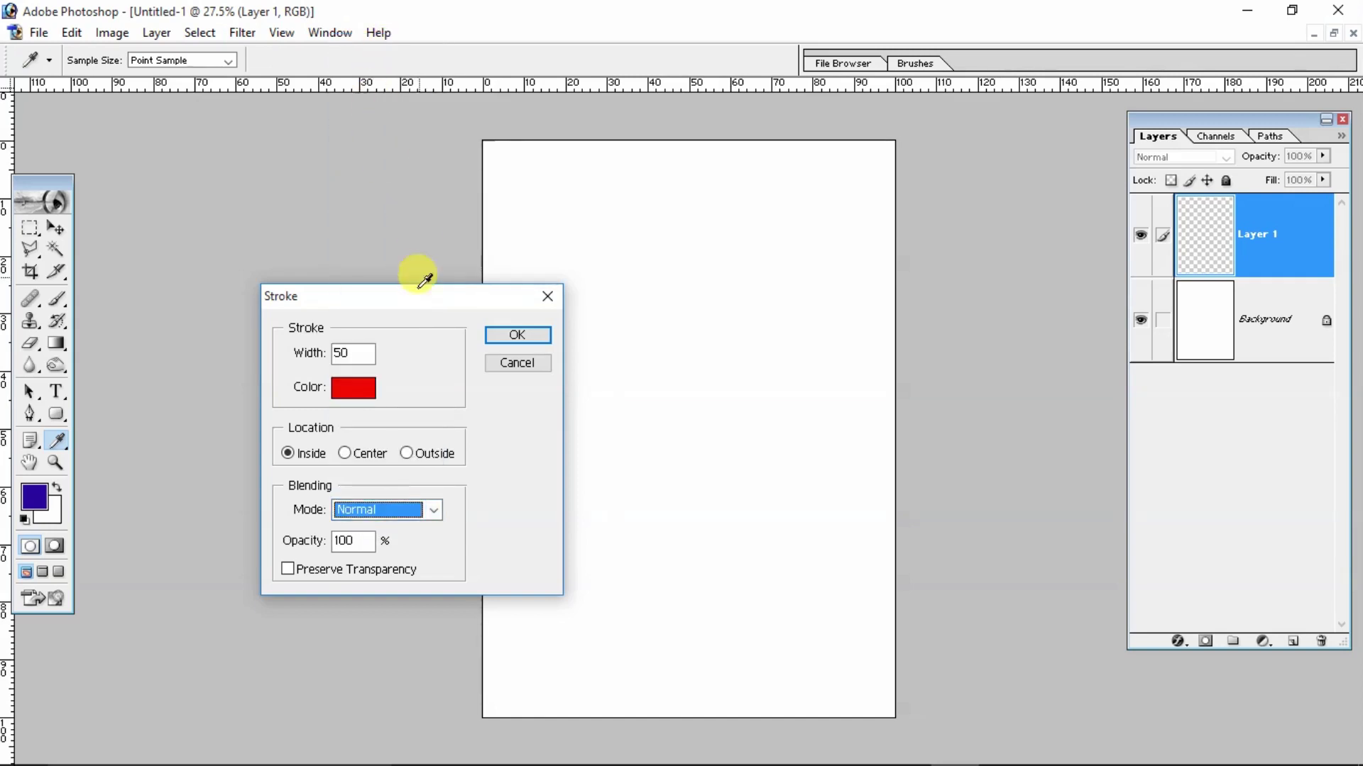
pyautogui.click(352, 543)
pyautogui.doubleClick(352, 542)
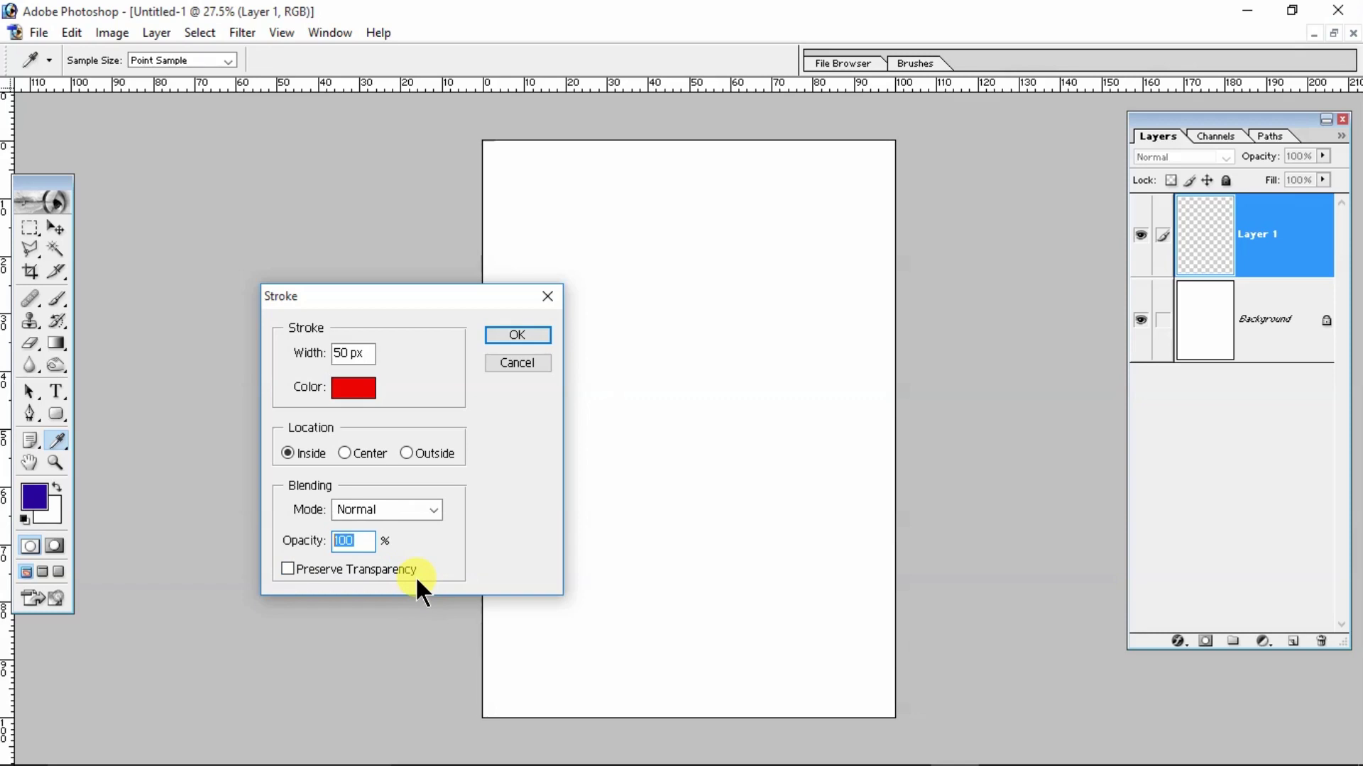
pyautogui.click(525, 332)
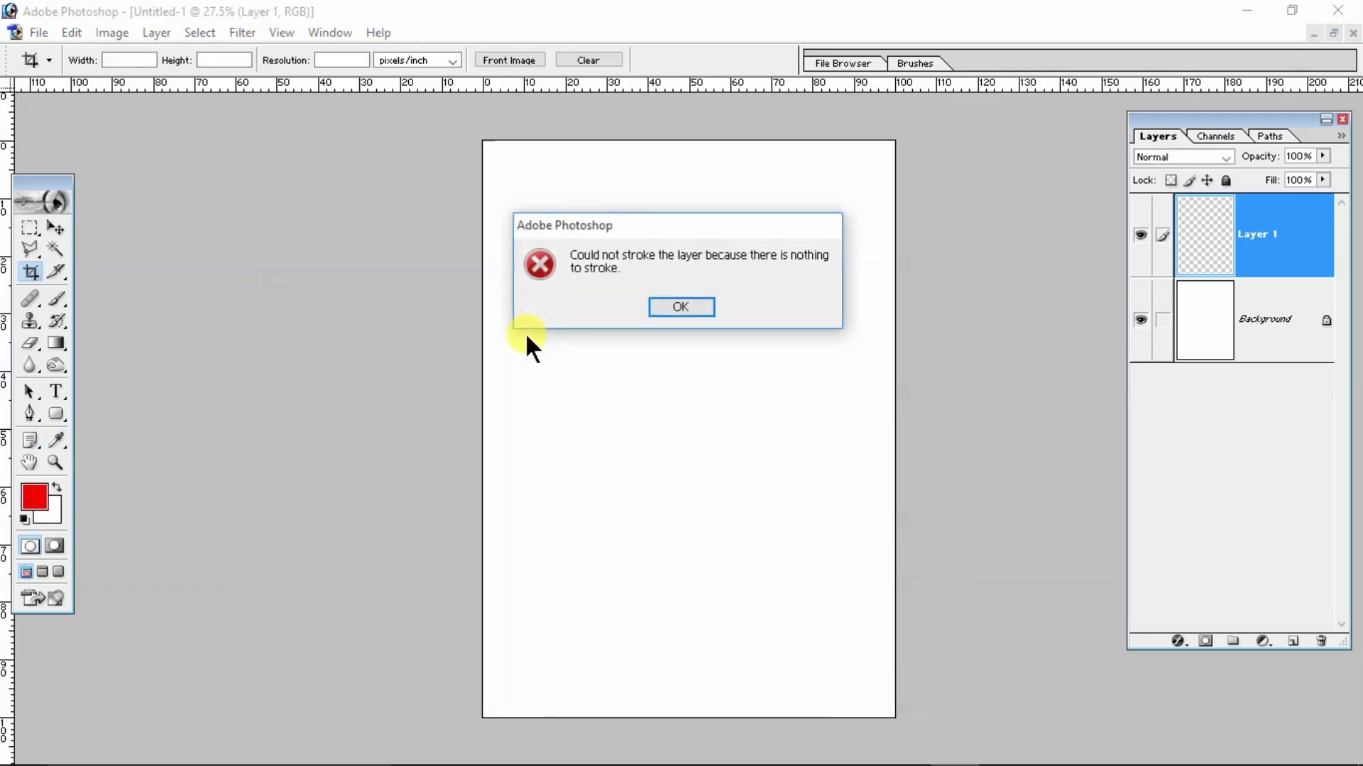
pyautogui.click(663, 310)
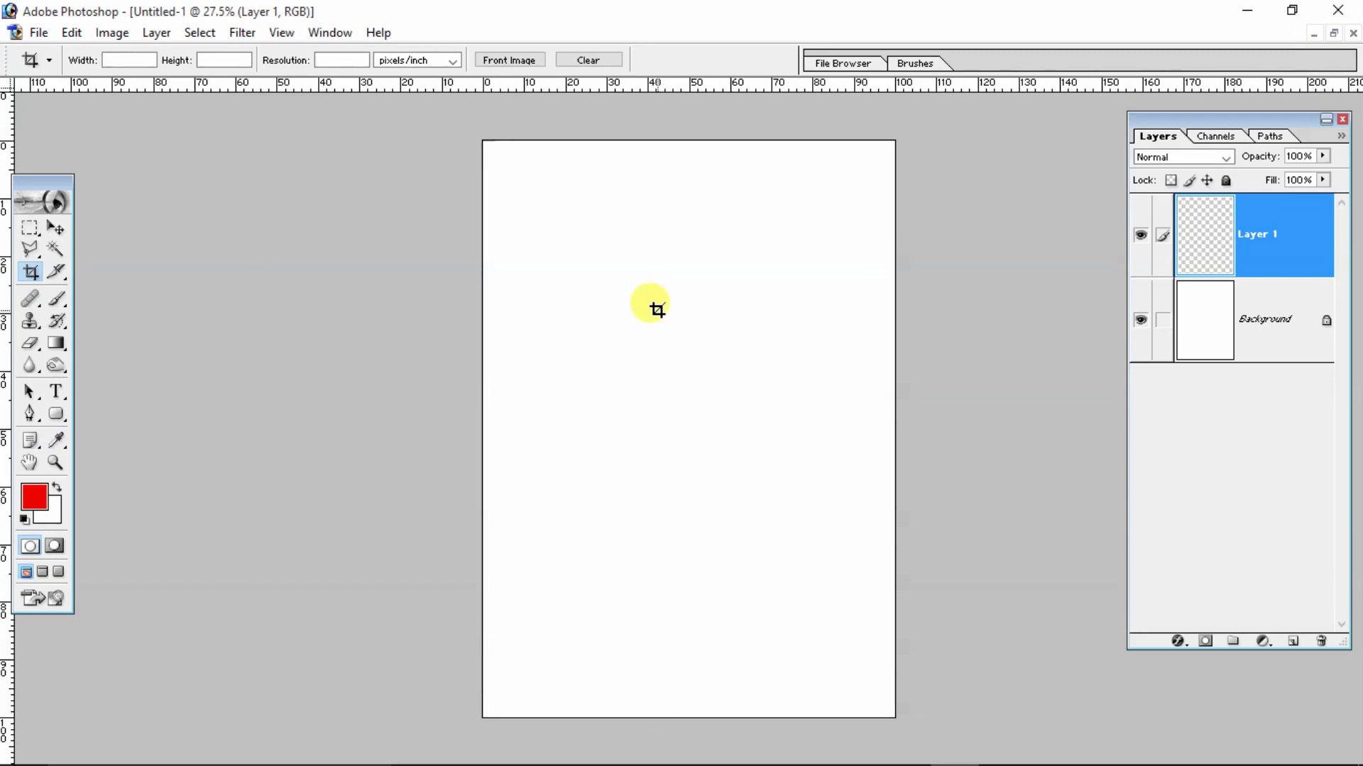
pyautogui.hotkey('ctrl', 'a')
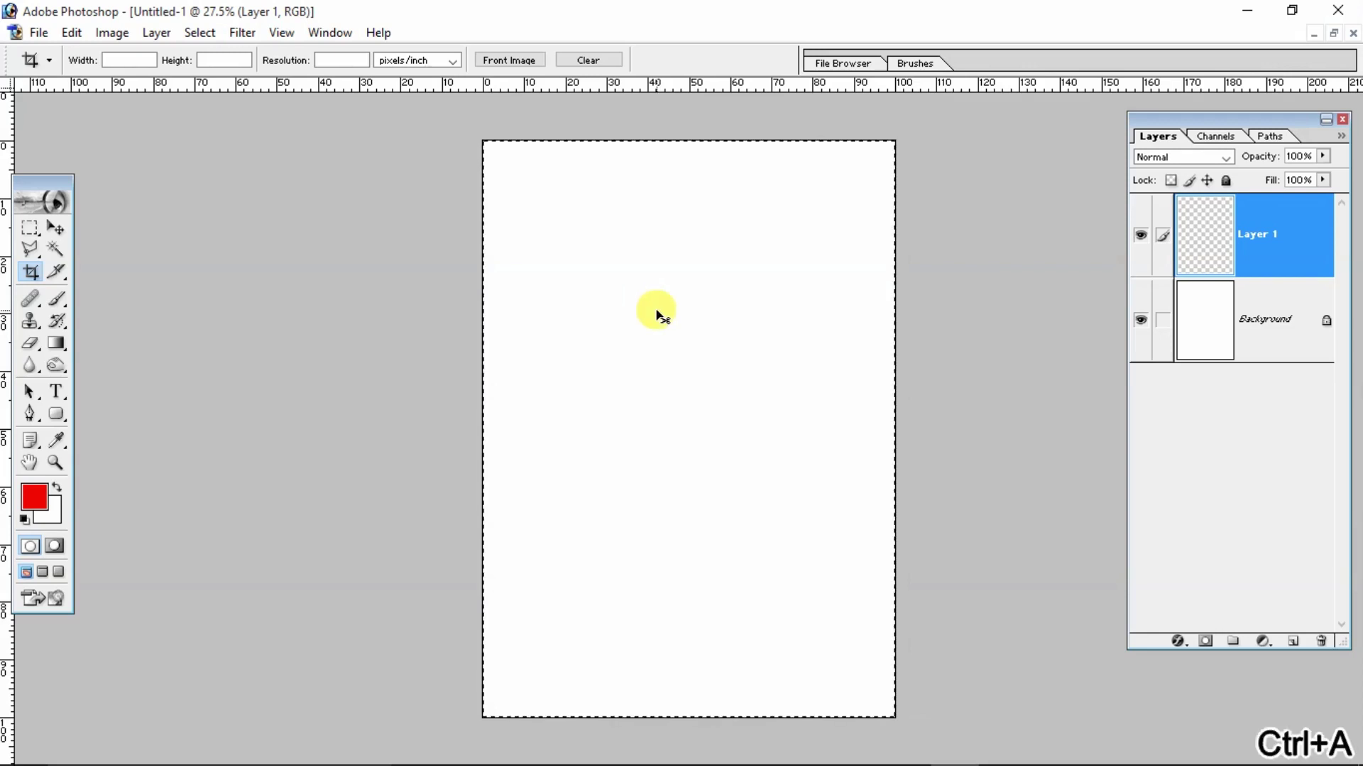
pyautogui.click(71, 32)
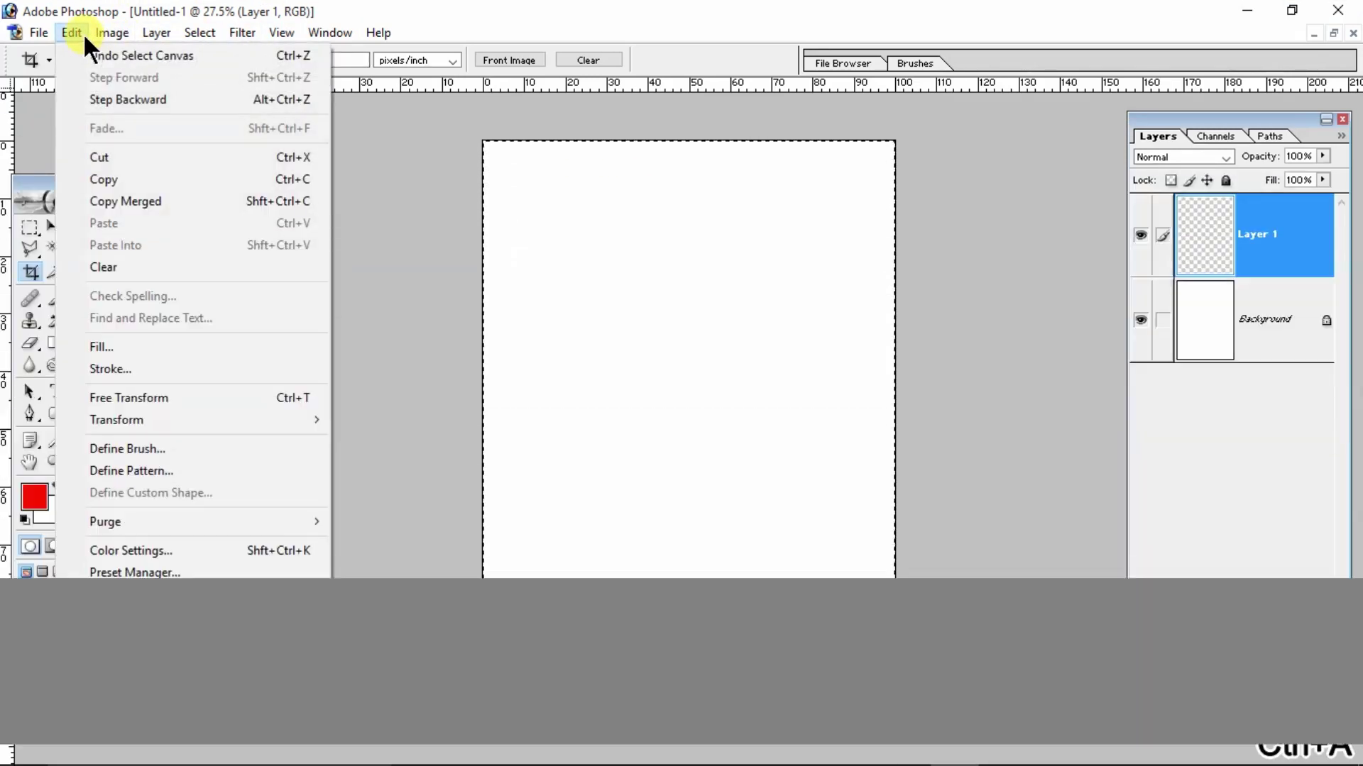
pyautogui.click(154, 366)
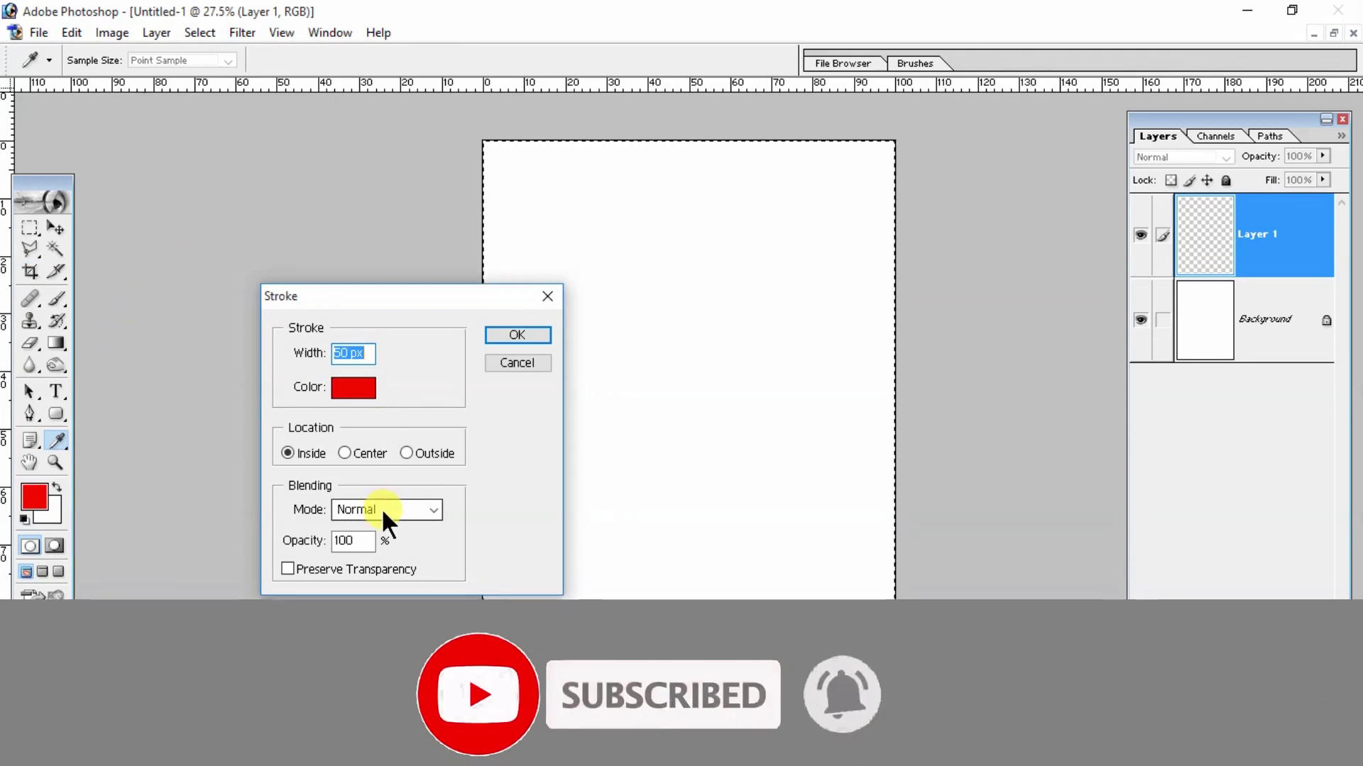
pyautogui.click(495, 335)
pyautogui.press('c')
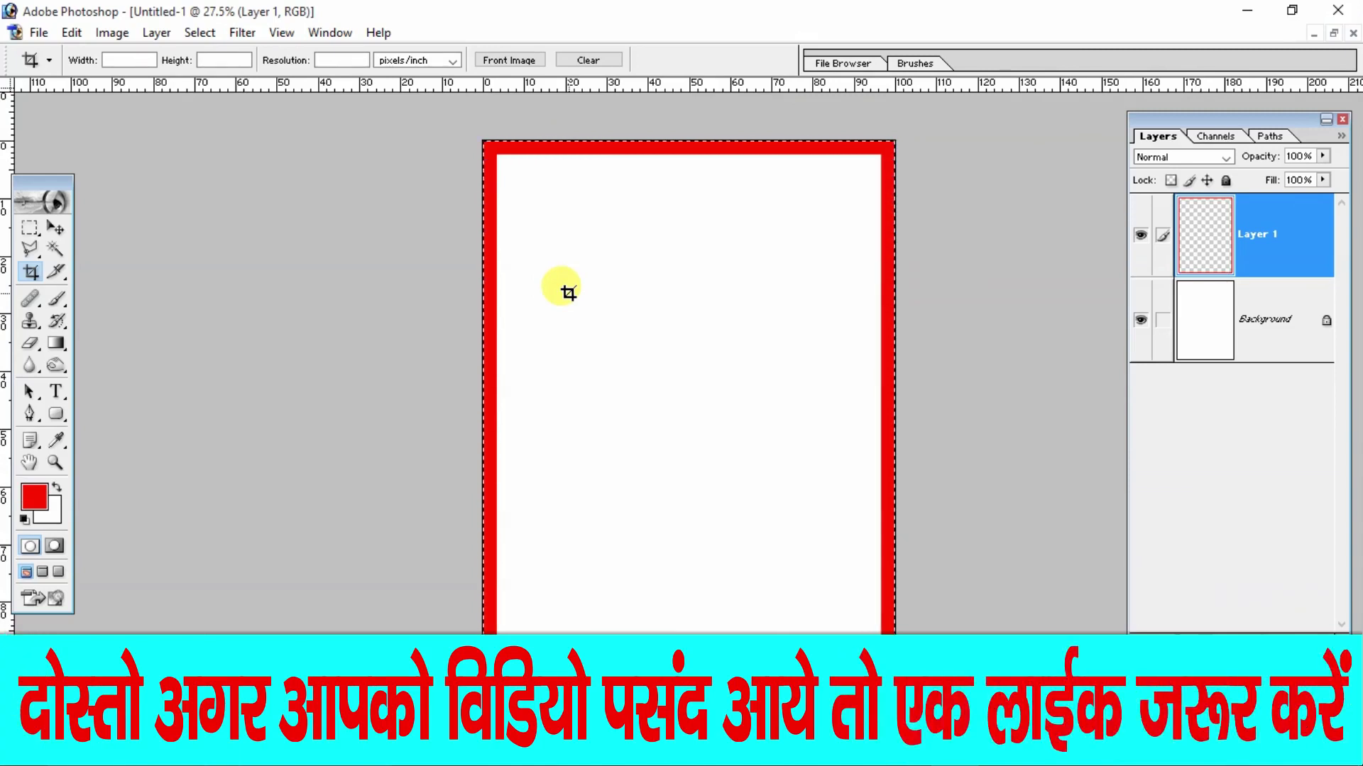
pyautogui.hotkey('ctrl', 'z')
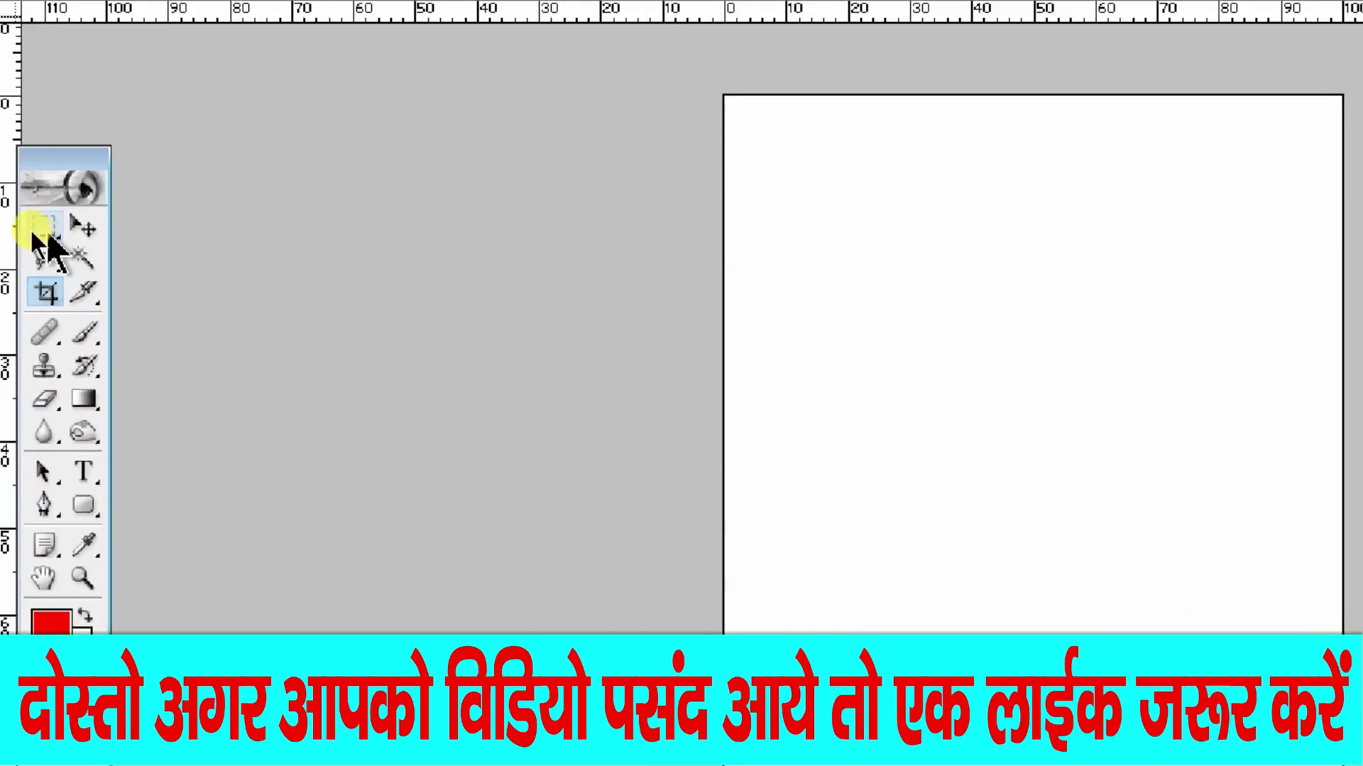
# Stroke a mid-page marquee rectangle in red, deselect, and marquee a larger rectangle around it
pyautogui.click(30, 228)
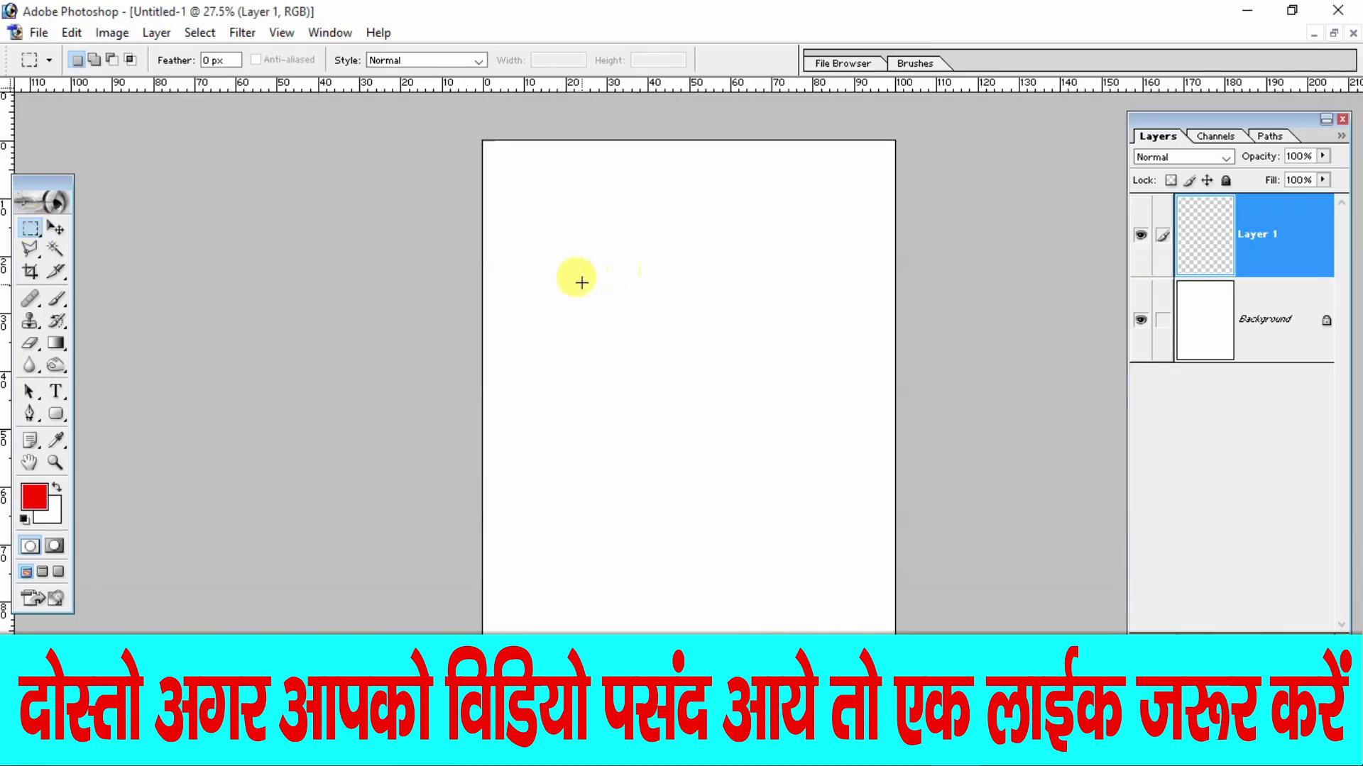
pyautogui.moveTo(582, 282); pyautogui.dragTo(784, 561)
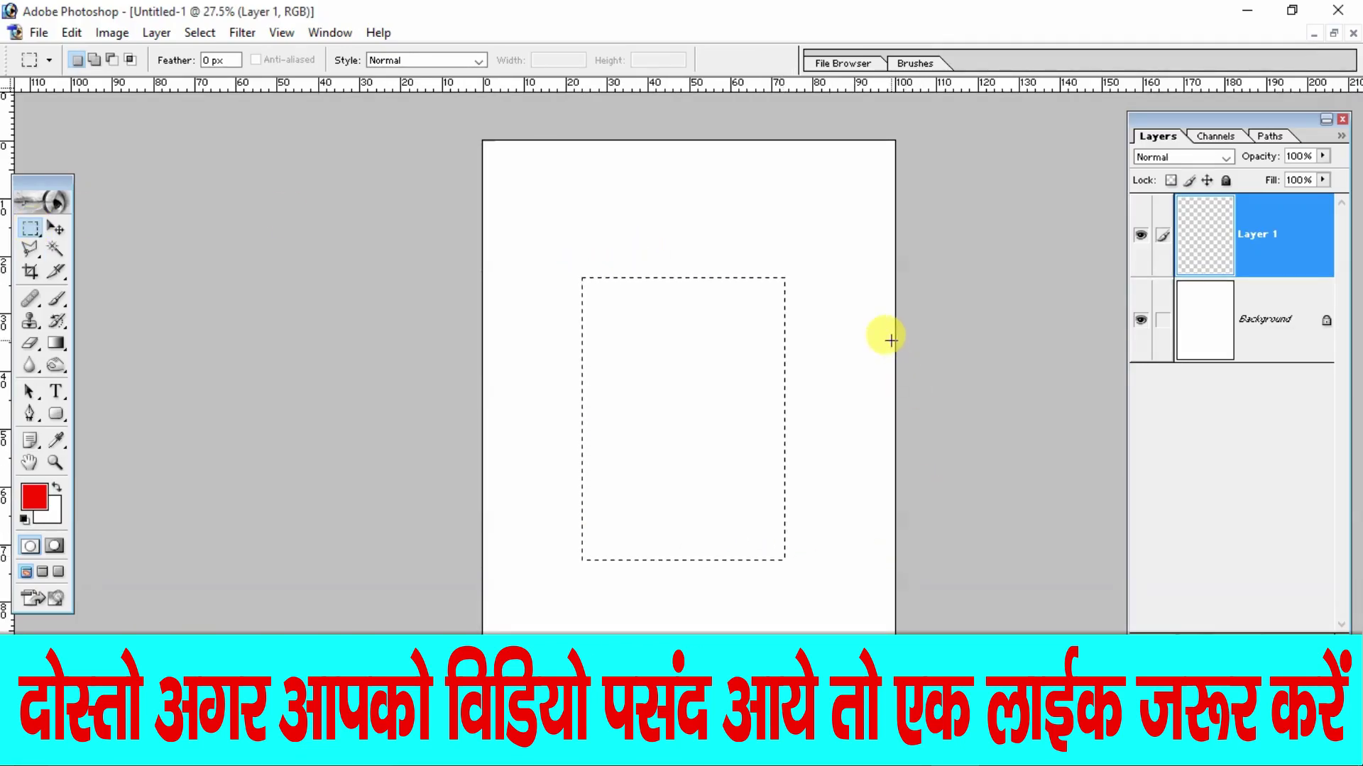
pyautogui.click(68, 33)
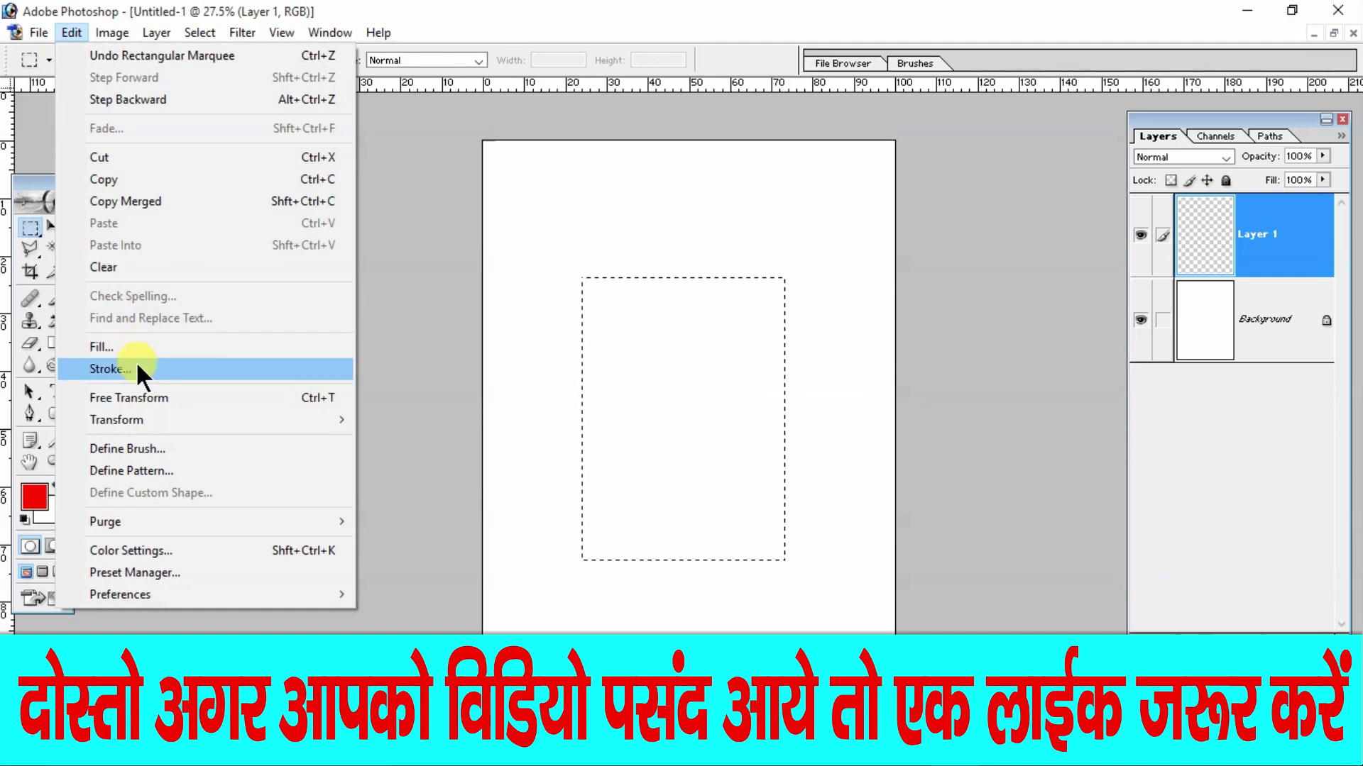
pyautogui.click(135, 368)
pyautogui.click(500, 336)
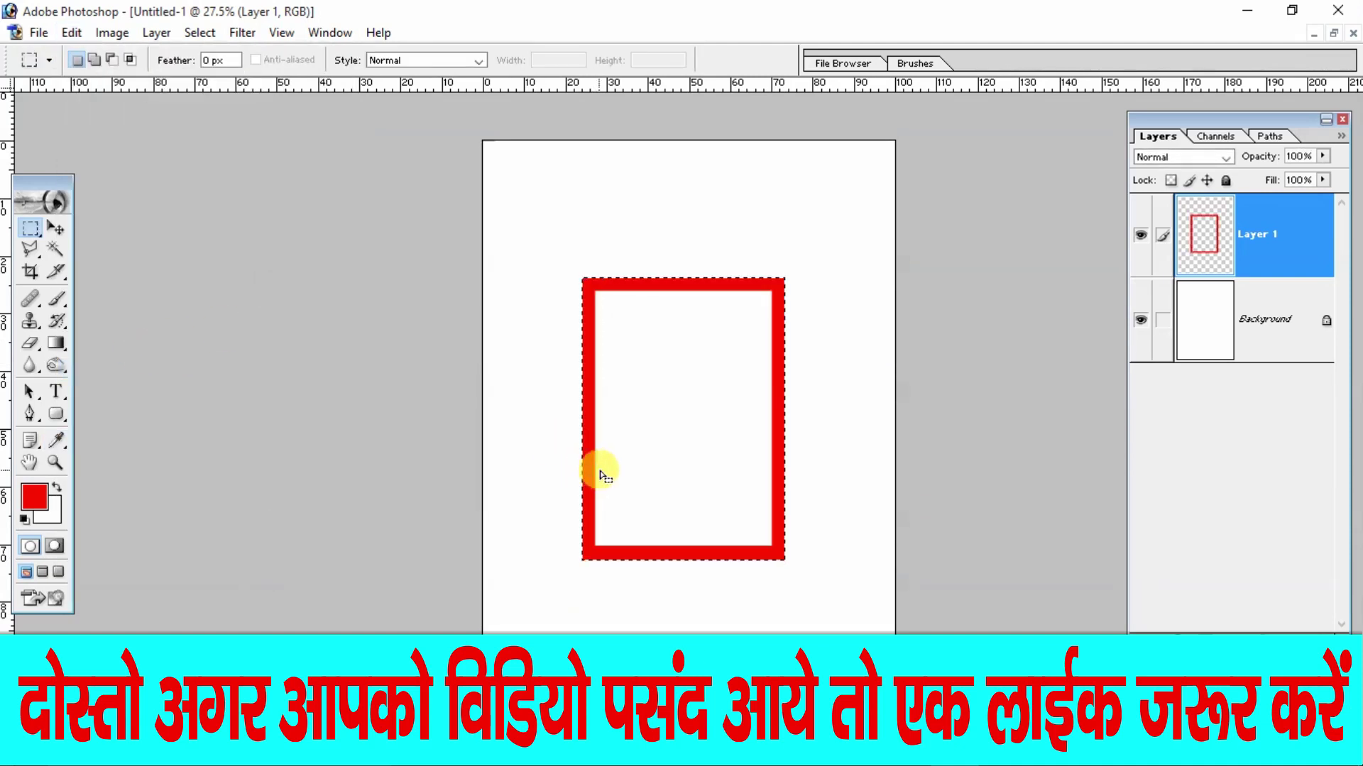
pyautogui.rightClick(714, 343)
pyautogui.click(734, 346)
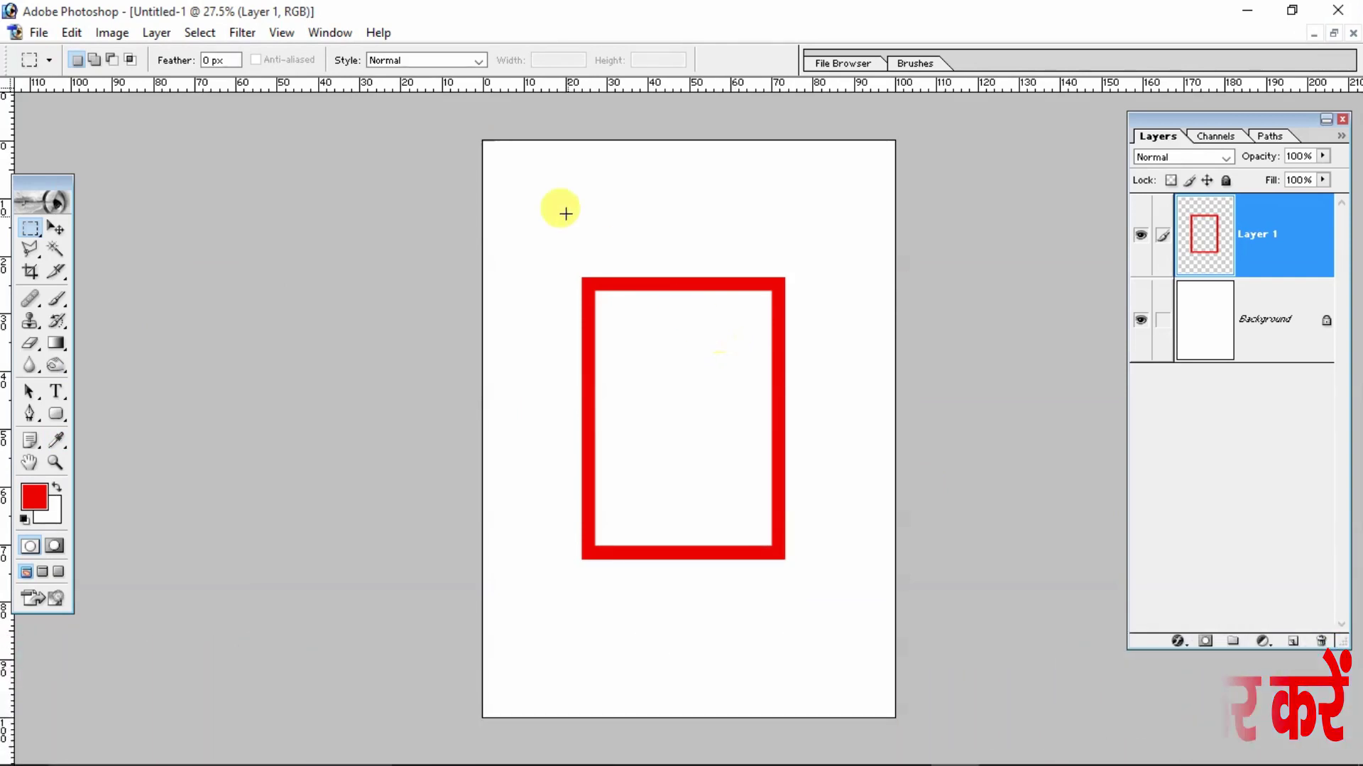
pyautogui.moveTo(525, 204)
pyautogui.mouseDown()
pyautogui.moveTo(829, 619)
pyautogui.moveTo(852, 627)
pyautogui.mouseUp()
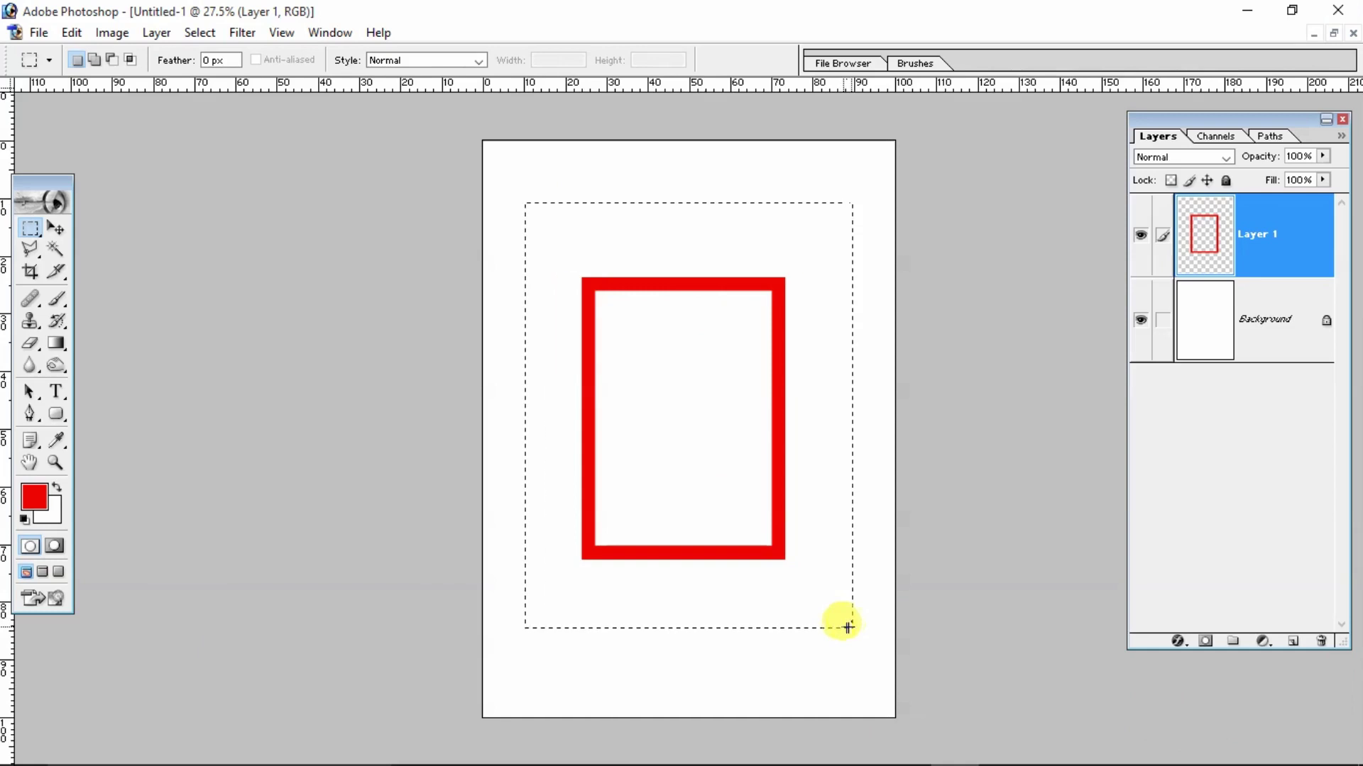
# Pick the deep blue 0023D6 as the stroke colour for the larger selection
pyautogui.click(71, 32)
pyautogui.click(137, 365)
pyautogui.click(365, 388)
pyautogui.click(1057, 386)
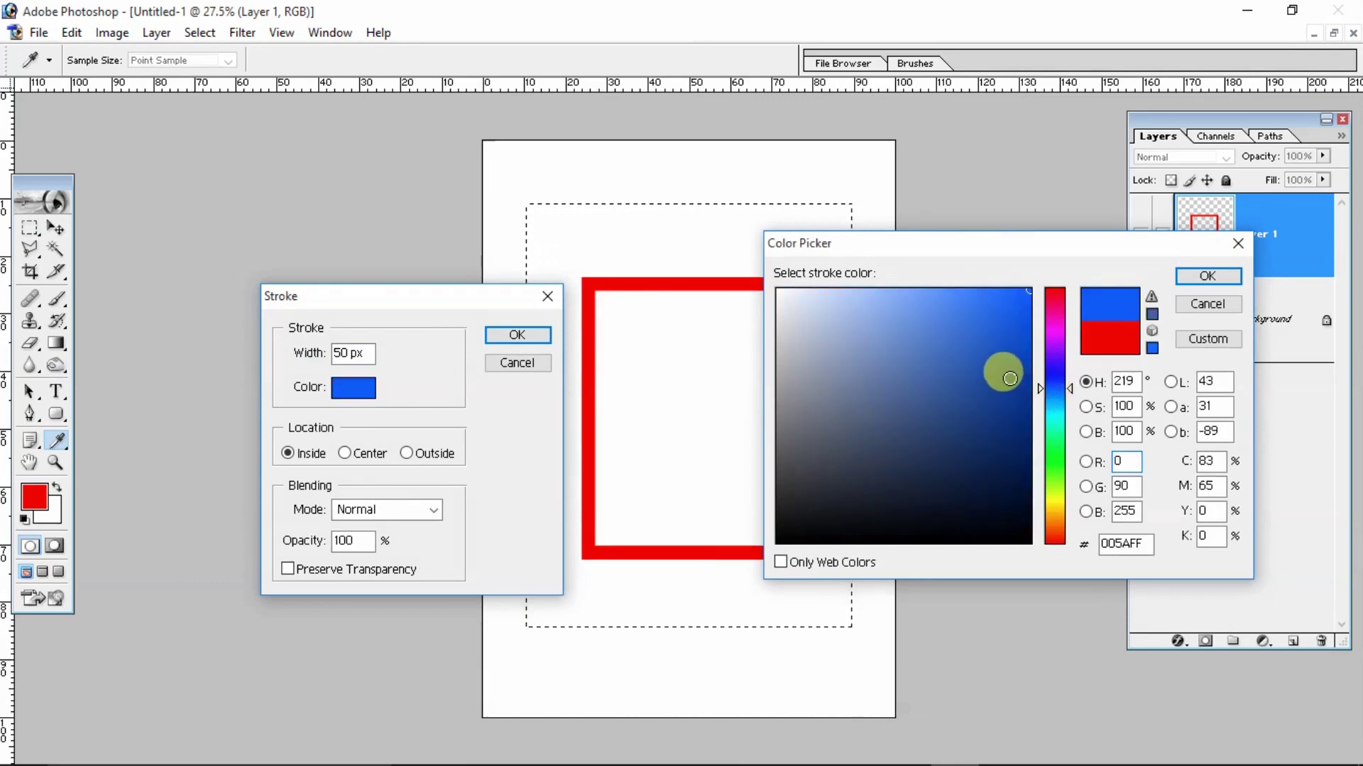
pyautogui.click(1003, 369)
pyautogui.click(1021, 338)
pyautogui.click(1054, 381)
pyautogui.click(1013, 342)
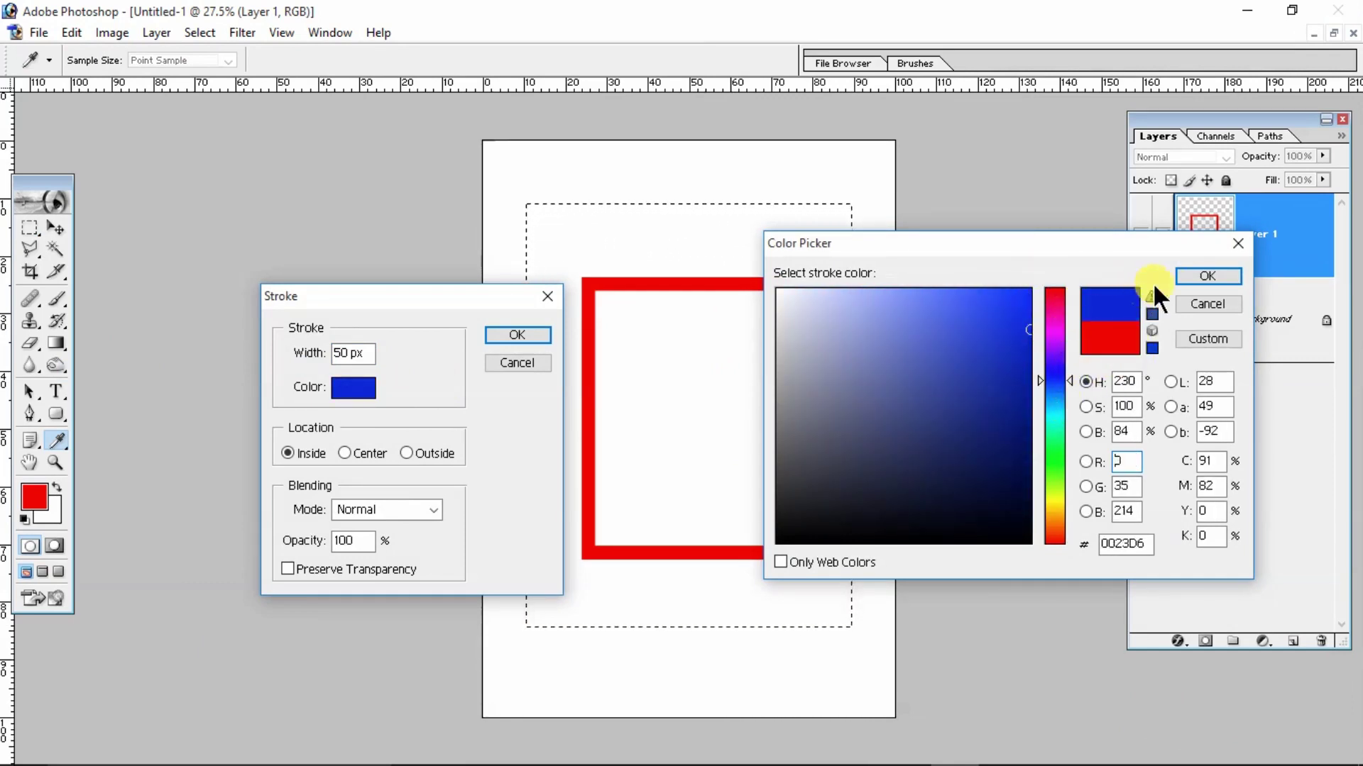
pyautogui.click(1207, 276)
# Apply the blue stroke around the outer rectangle, deselect, and minimise Untitled-1
pyautogui.click(517, 335)
pyautogui.rightClick(602, 225)
pyautogui.click(608, 233)
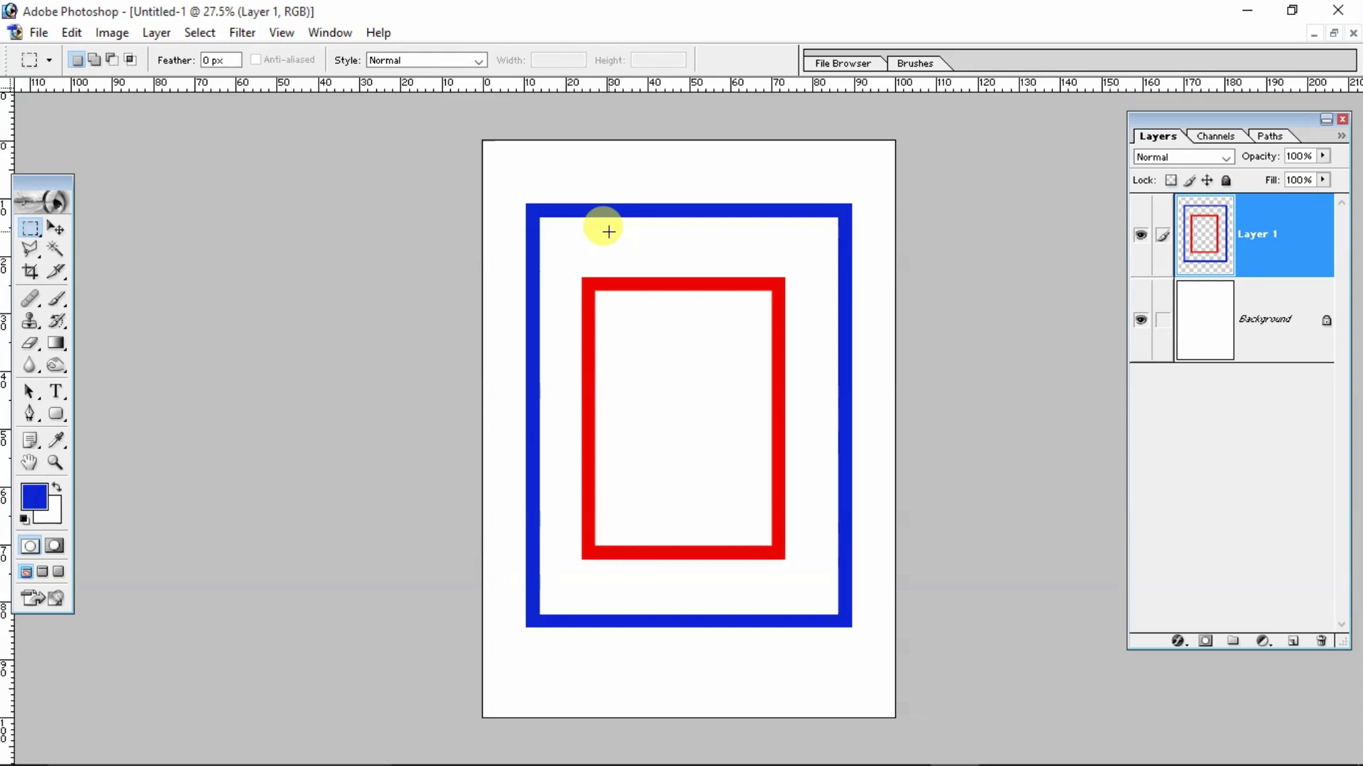
pyautogui.click(1314, 32)
# Maximize the Photo.jpg window and adjust the zoom to view the portrait
pyautogui.click(353, 99)
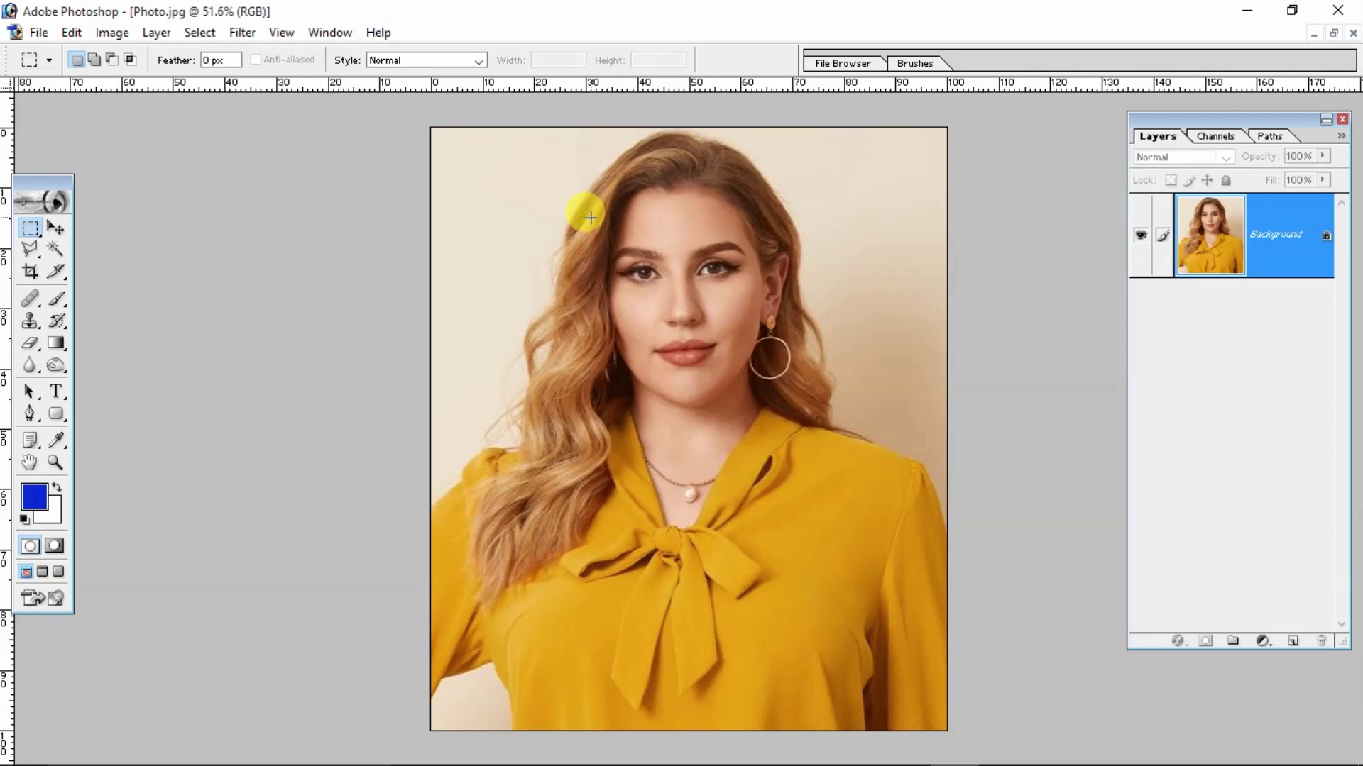
pyautogui.scroll(-2, 682, 305)
pyautogui.scroll(1, 723, 317)
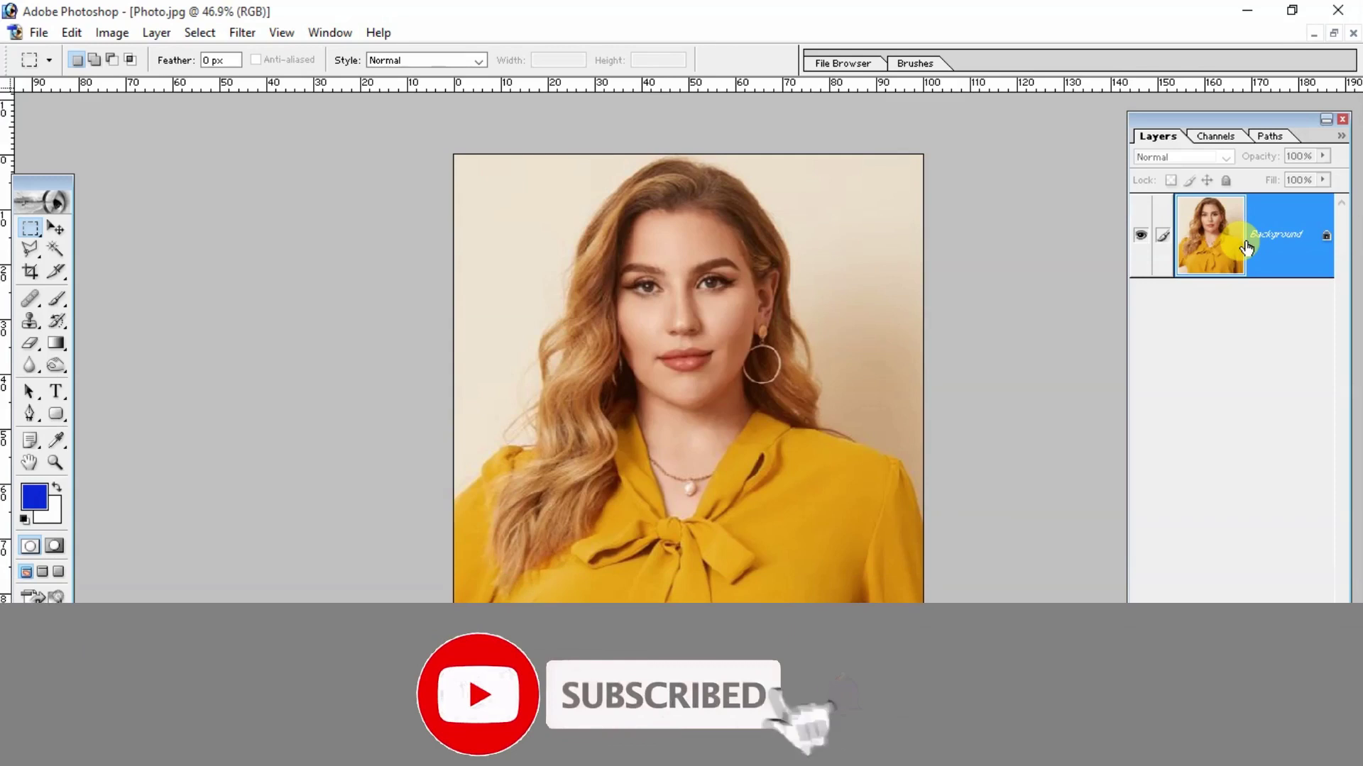
# Scale the whole portrait down with Free Transform, deselect, then select the full canvas
pyautogui.keyDown('ctrl'); pyautogui.click(1245, 243); pyautogui.keyUp('ctrl')
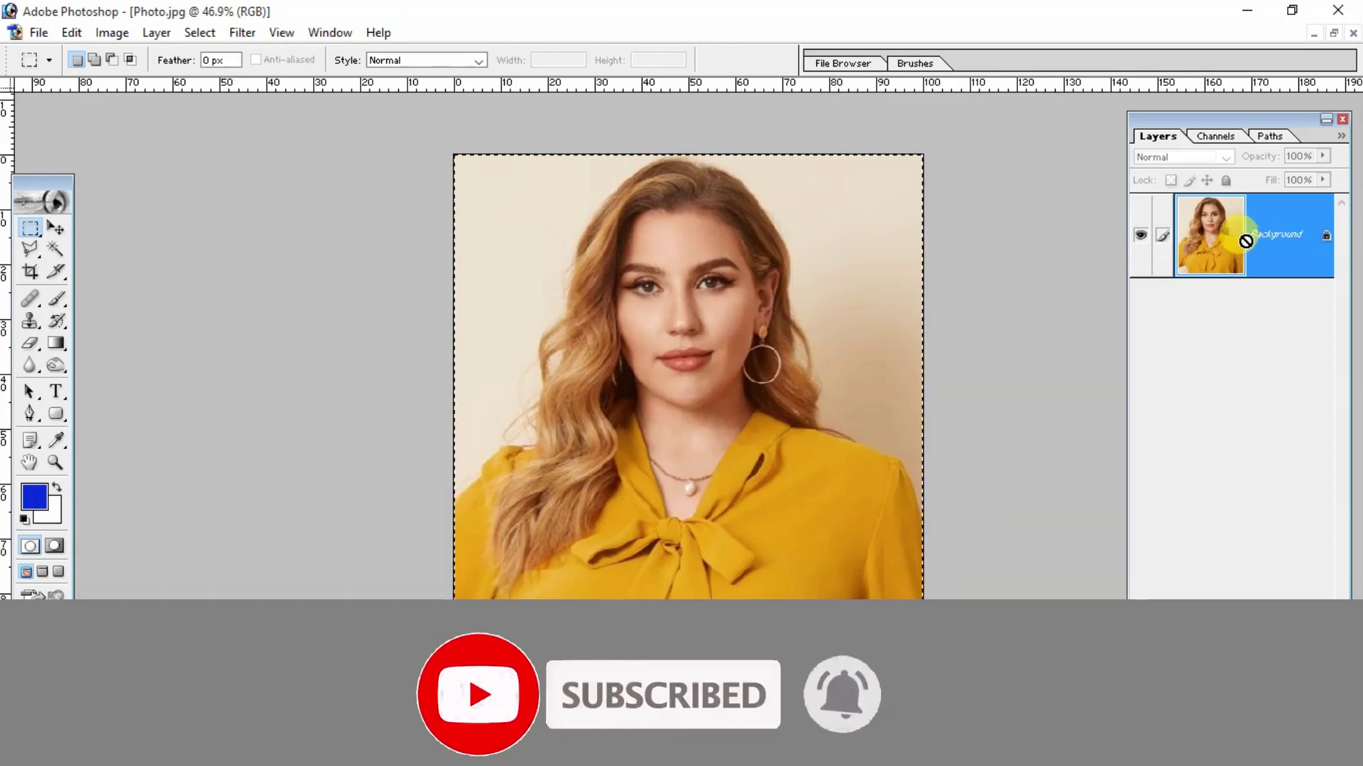
pyautogui.hotkey('ctrl', 't')
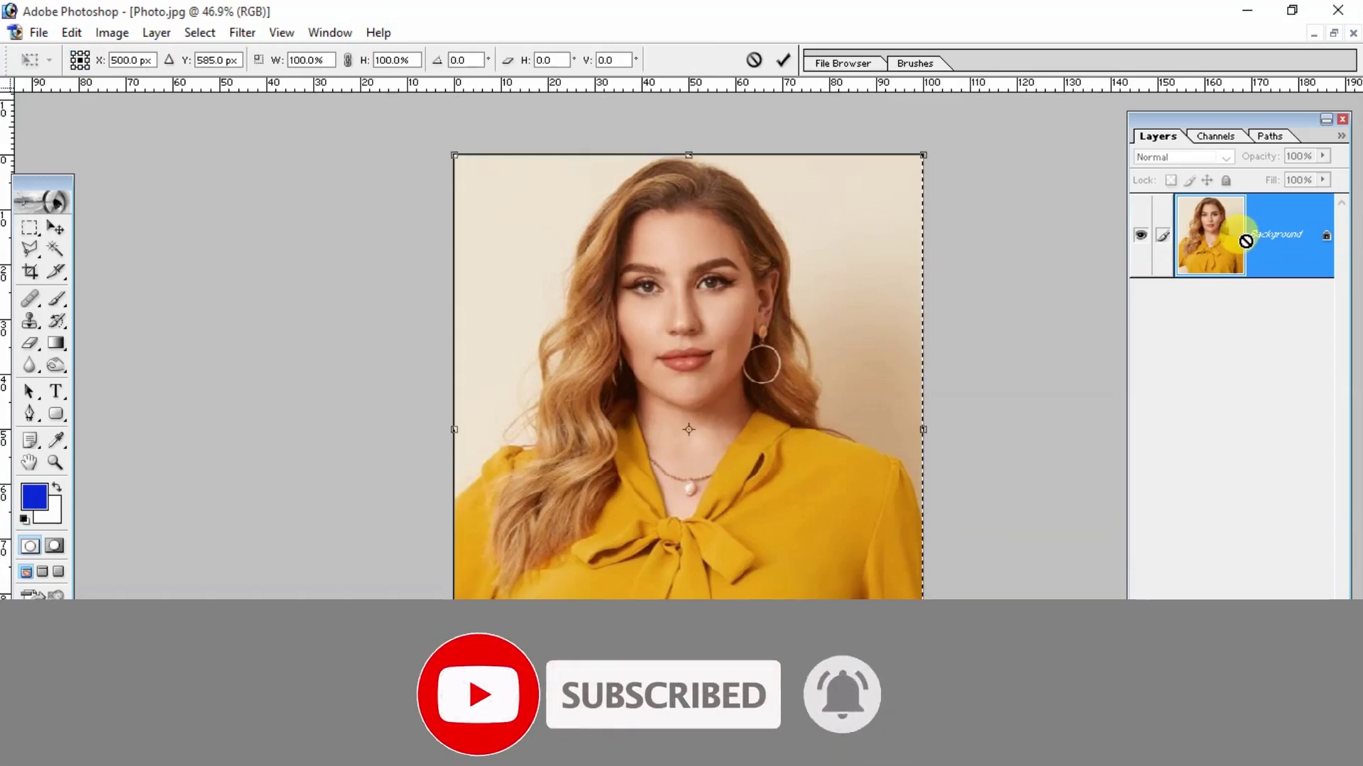
pyautogui.moveTo(922, 155); pyautogui.dragTo(872, 214)
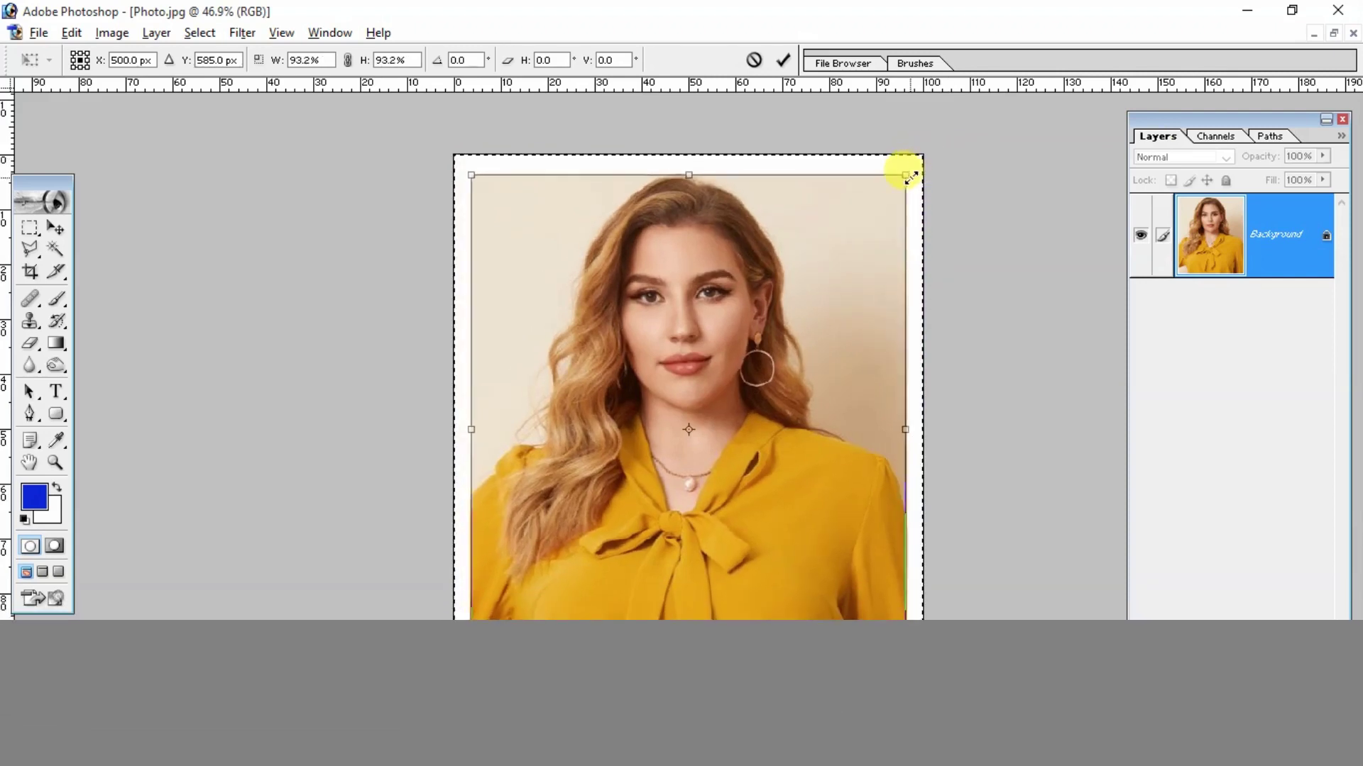
pyautogui.press('Return')
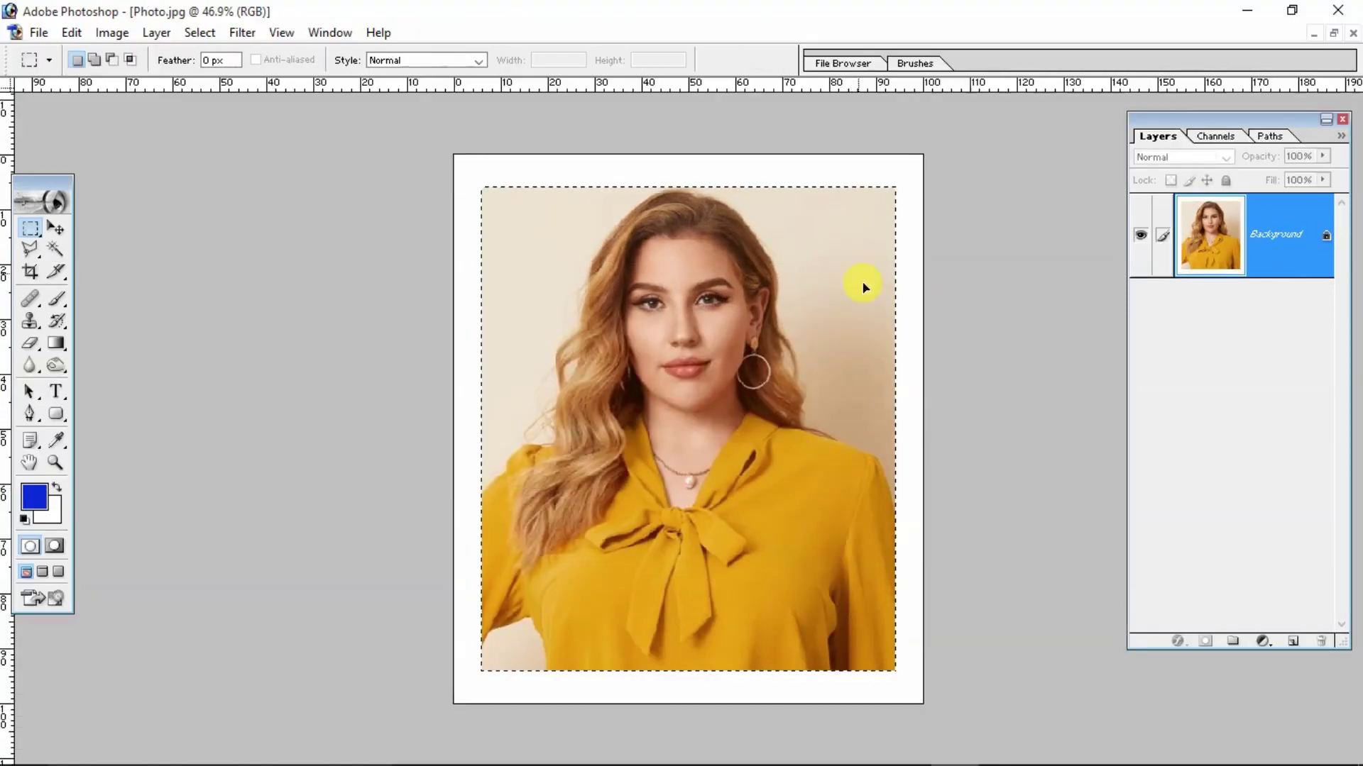
pyautogui.rightClick(880, 308)
pyautogui.click(859, 318)
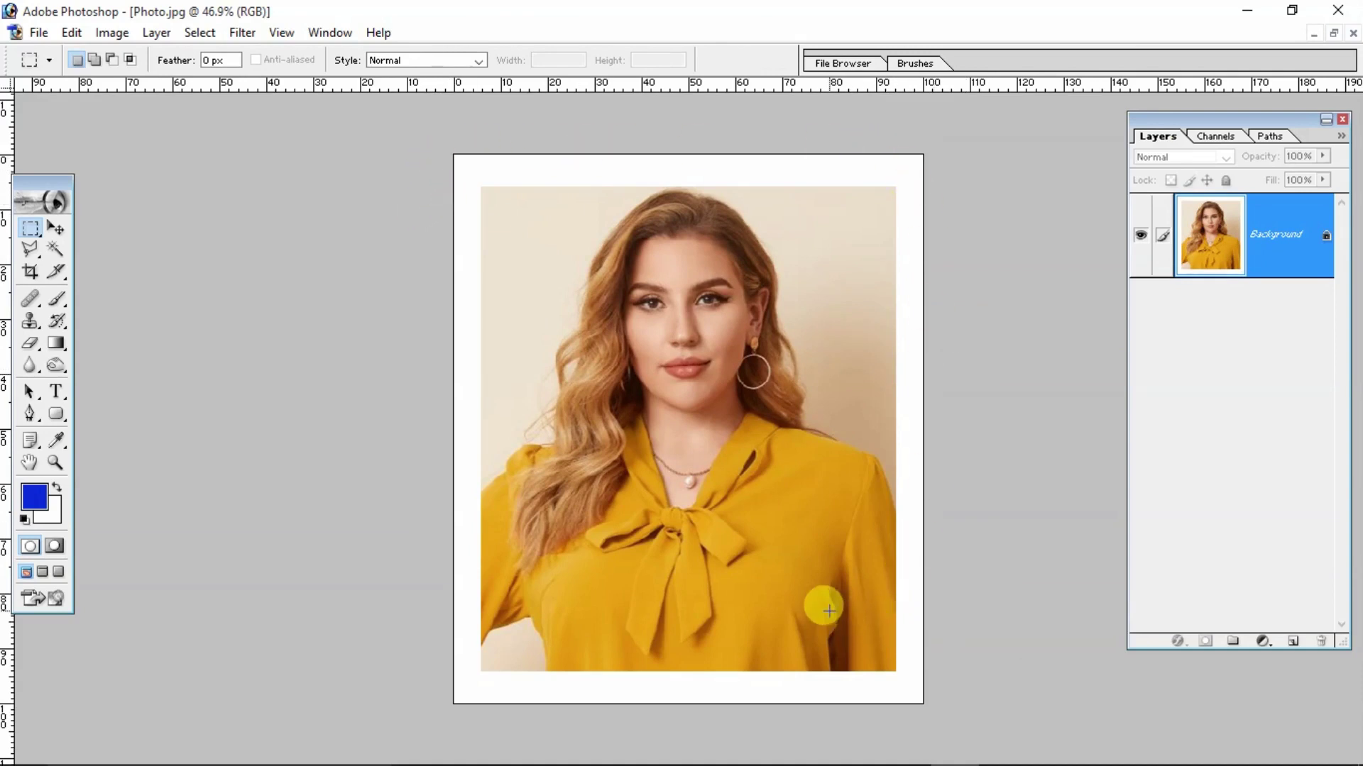
pyautogui.hotkey('ctrl', 'a')
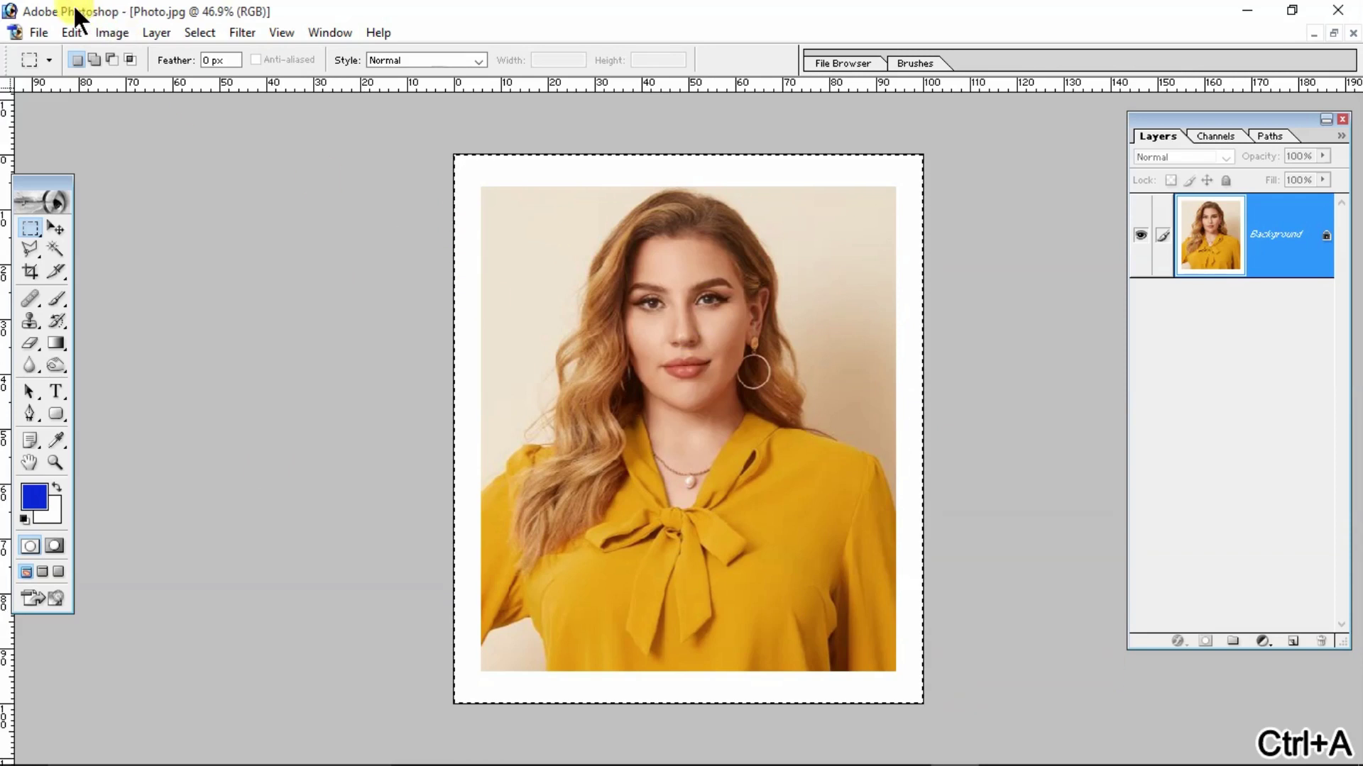
# Open Edit > Fill by mistake and cancel it, leaving the image unchanged
pyautogui.click(73, 32)
pyautogui.click(131, 346)
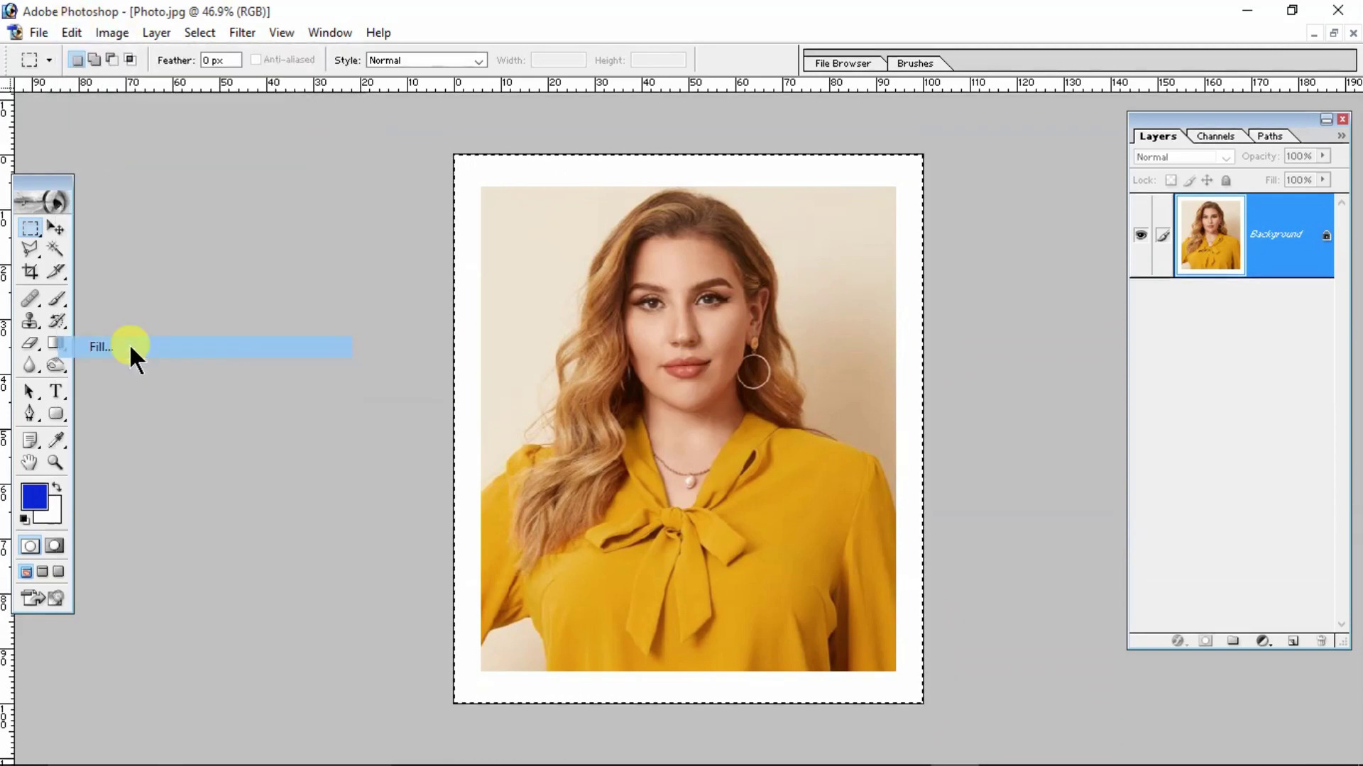
pyautogui.click(785, 317)
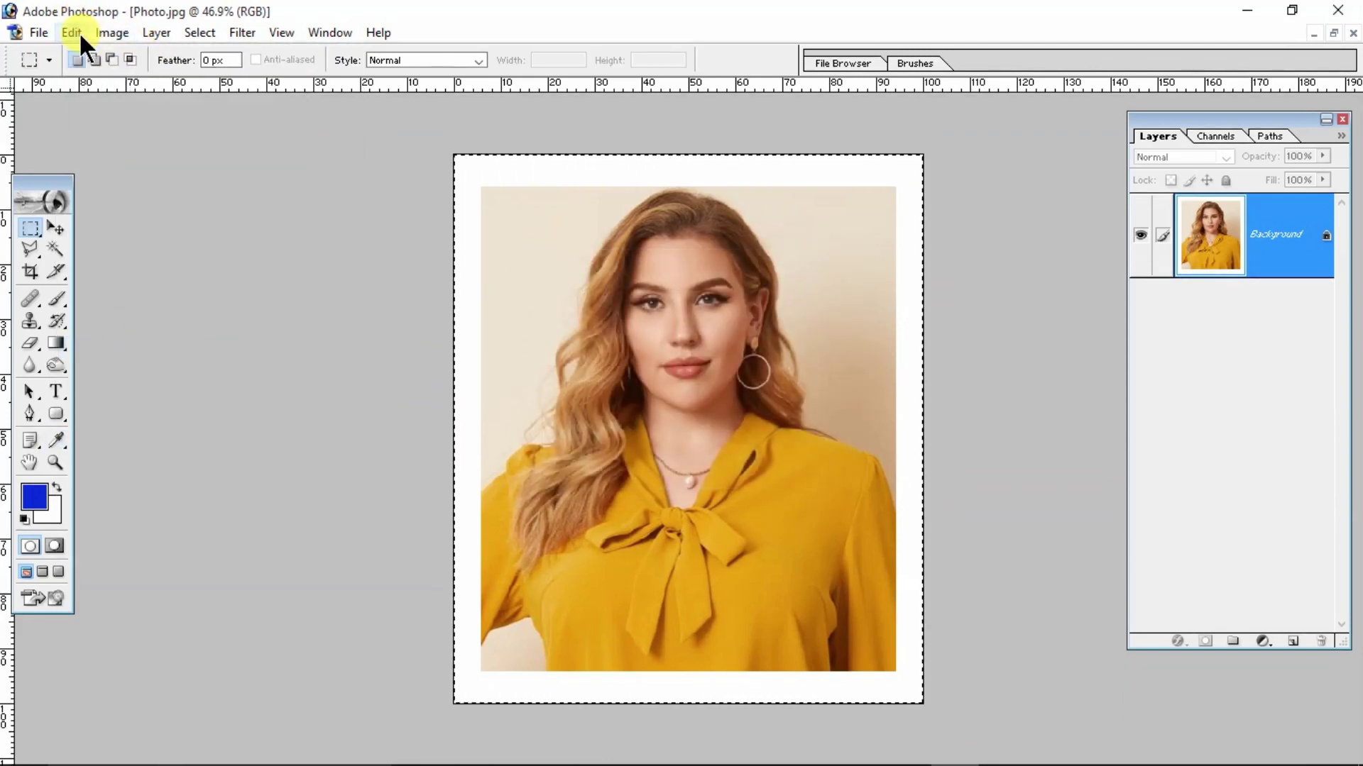
# Stroke the whole canvas with a 10 px red border and deselect
pyautogui.click(79, 33)
pyautogui.click(133, 367)
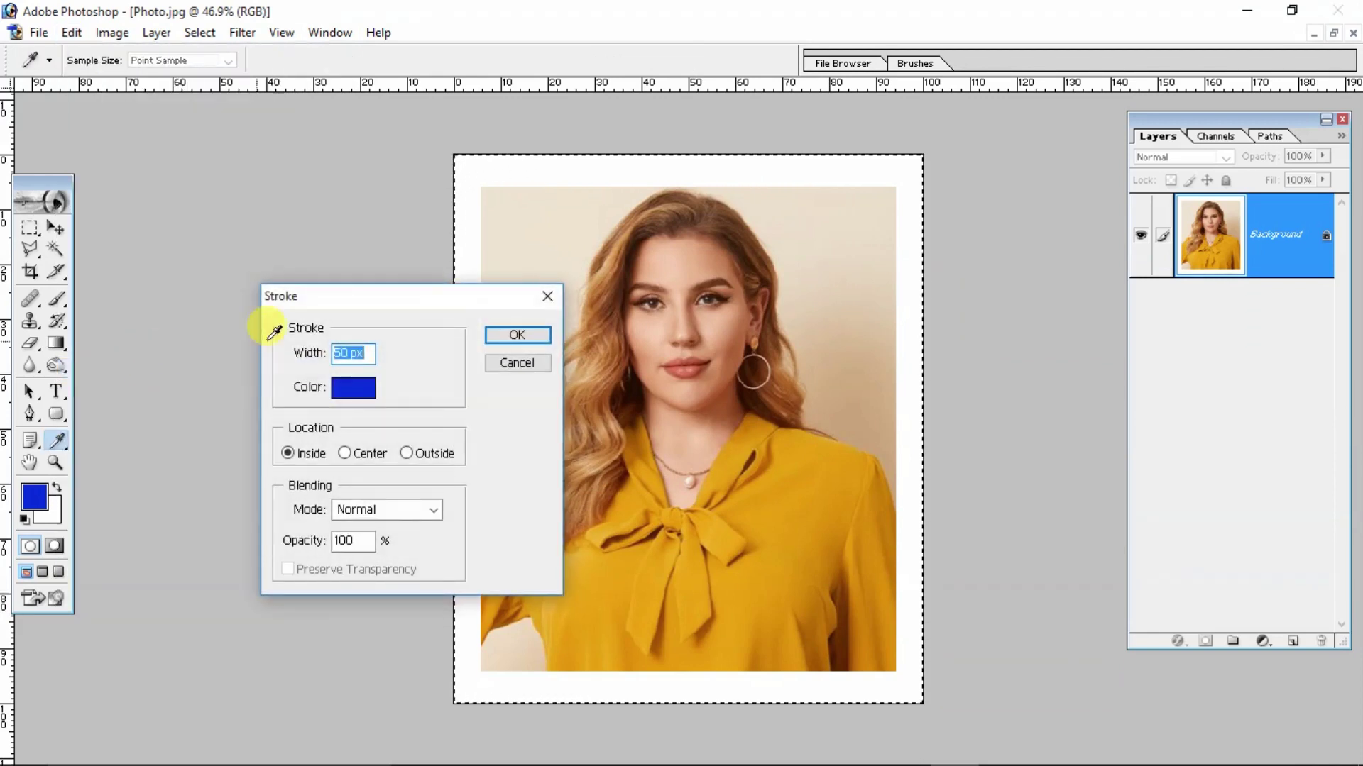
pyautogui.click(352, 388)
pyautogui.moveTo(1056, 313)
pyautogui.mouseDown()
pyautogui.moveTo(1068, 280)
pyautogui.moveTo(1154, 253)
pyautogui.mouseUp()
pyautogui.click(1194, 282)
pyautogui.doubleClick(370, 358)
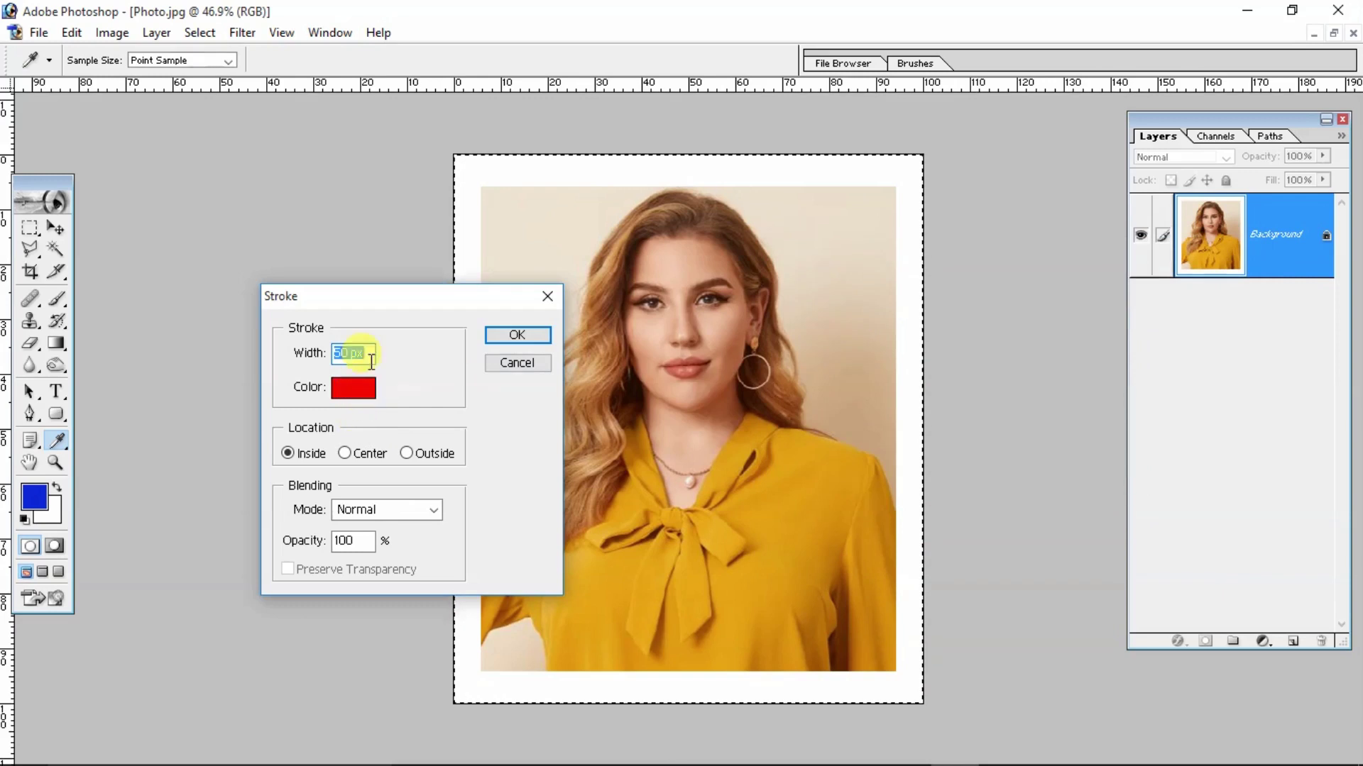
pyautogui.write('10')
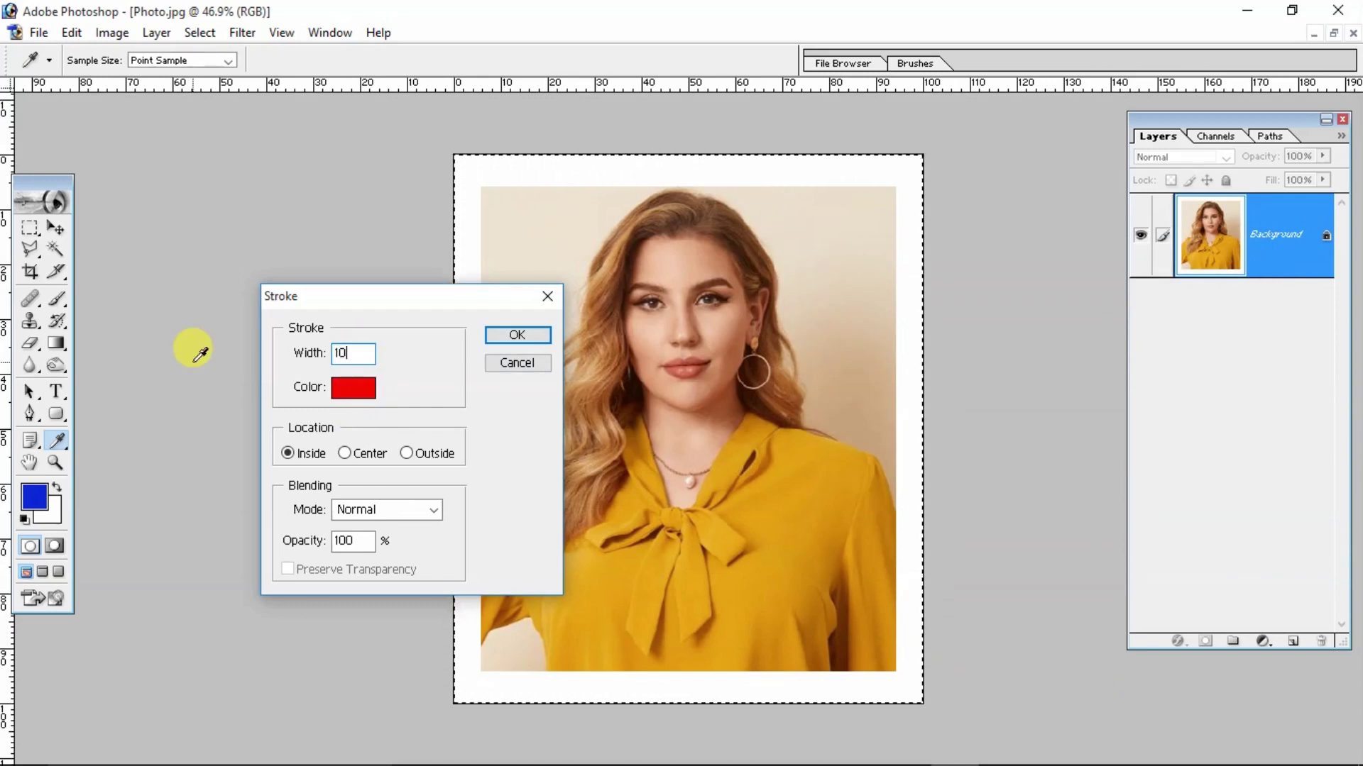
pyautogui.click(526, 339)
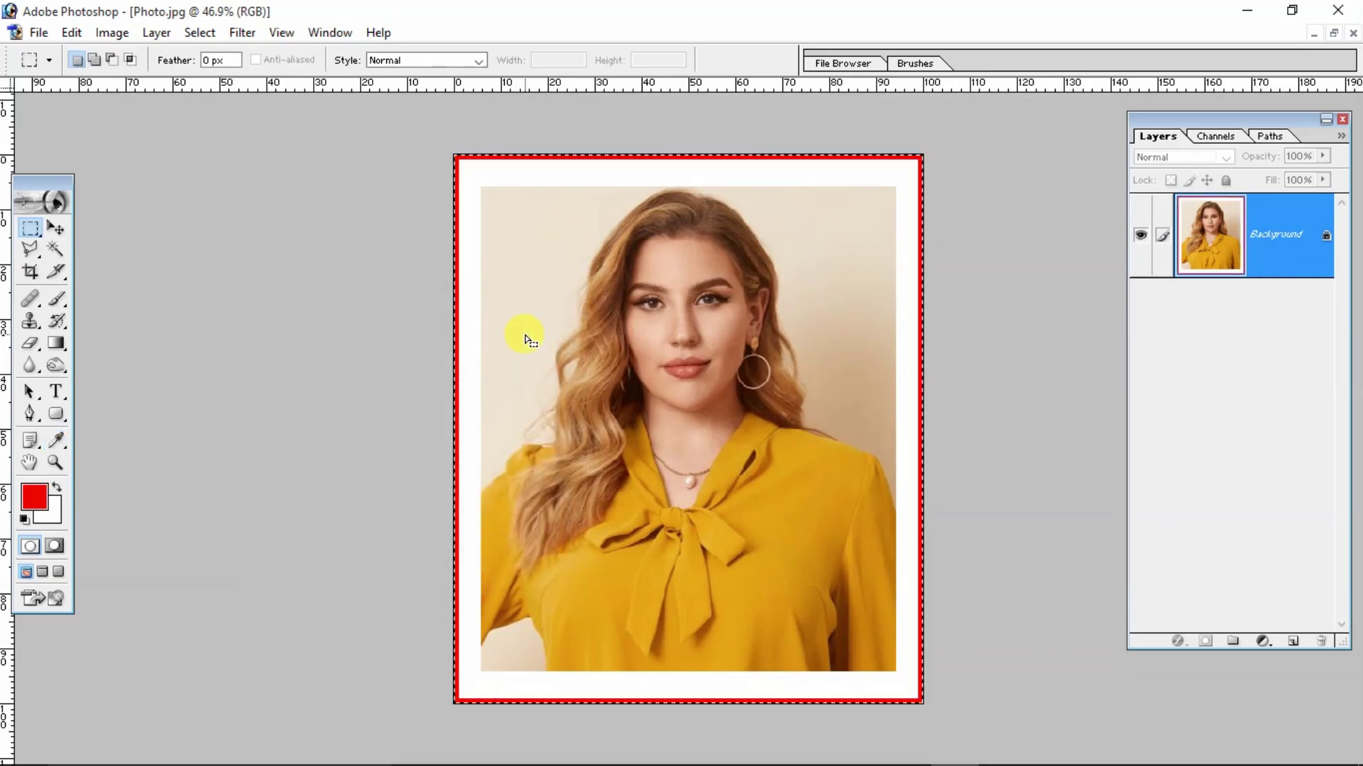
pyautogui.hotkey('ctrl', 'd')
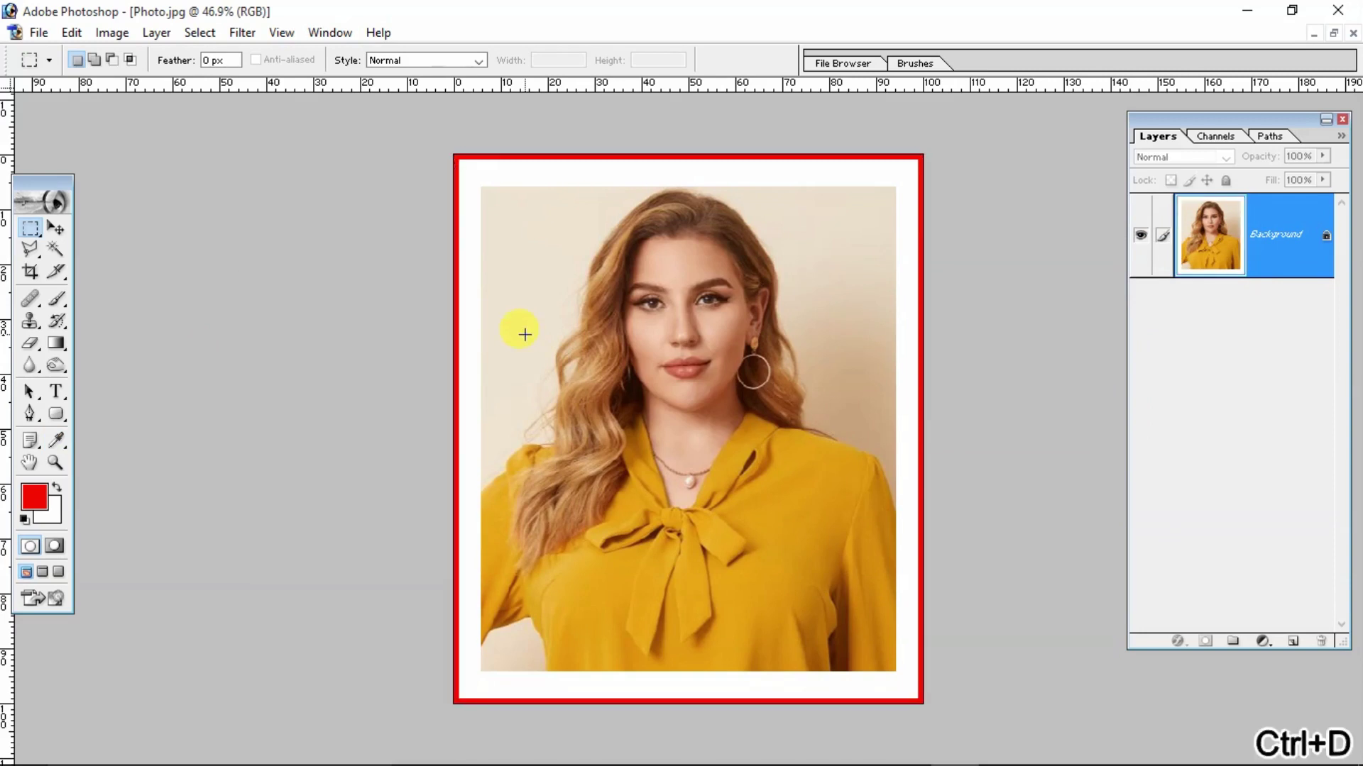
# Marquee-select the shrunken photo area inside the white margin
pyautogui.scroll(2, 572, 264)
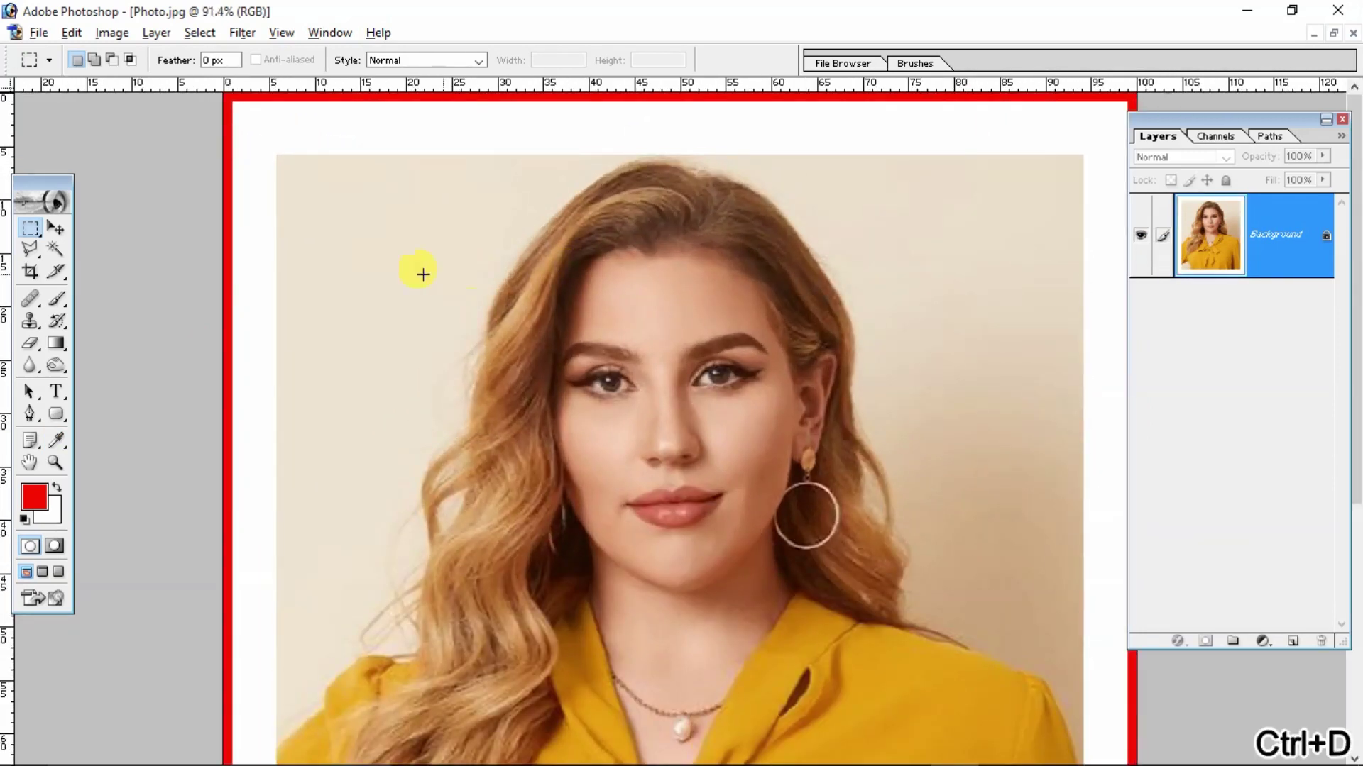
pyautogui.scroll(-2, 776, 222)
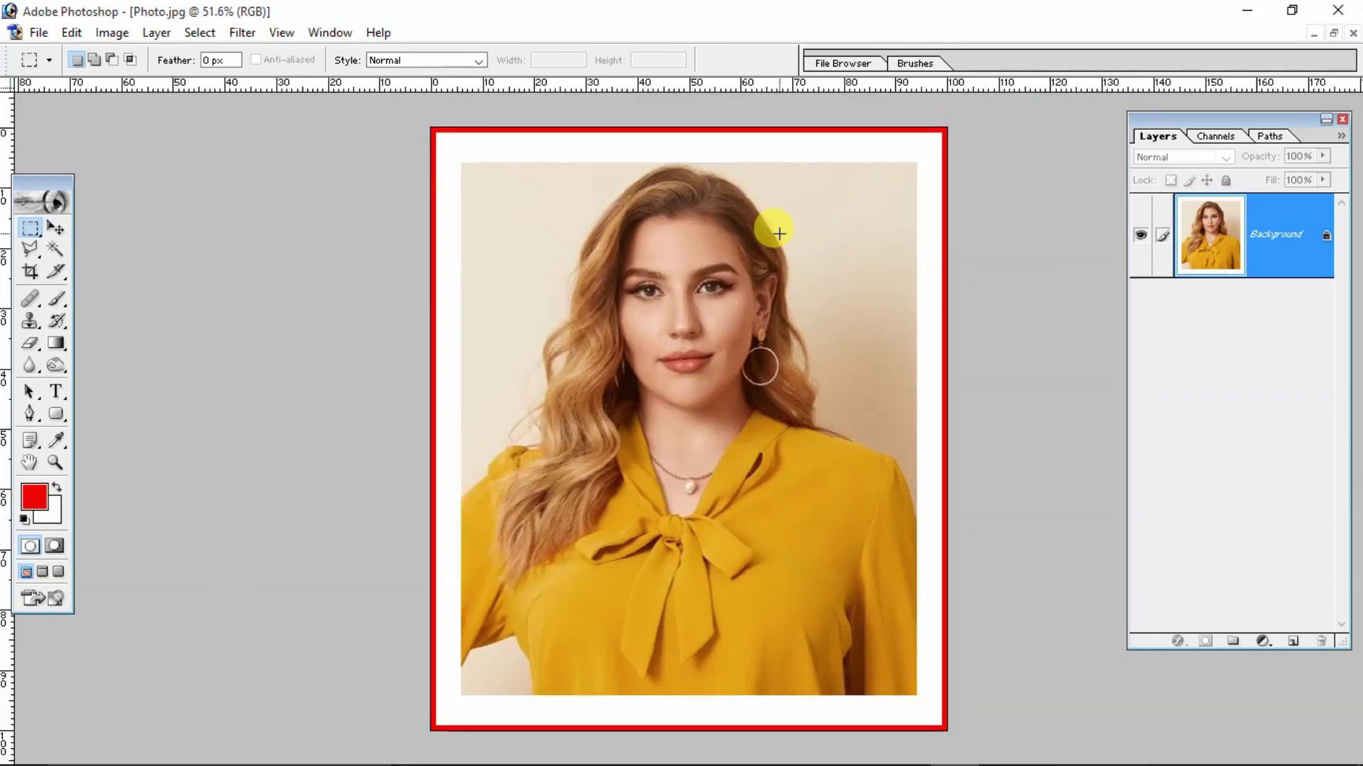
pyautogui.scroll(-1, 580, 224)
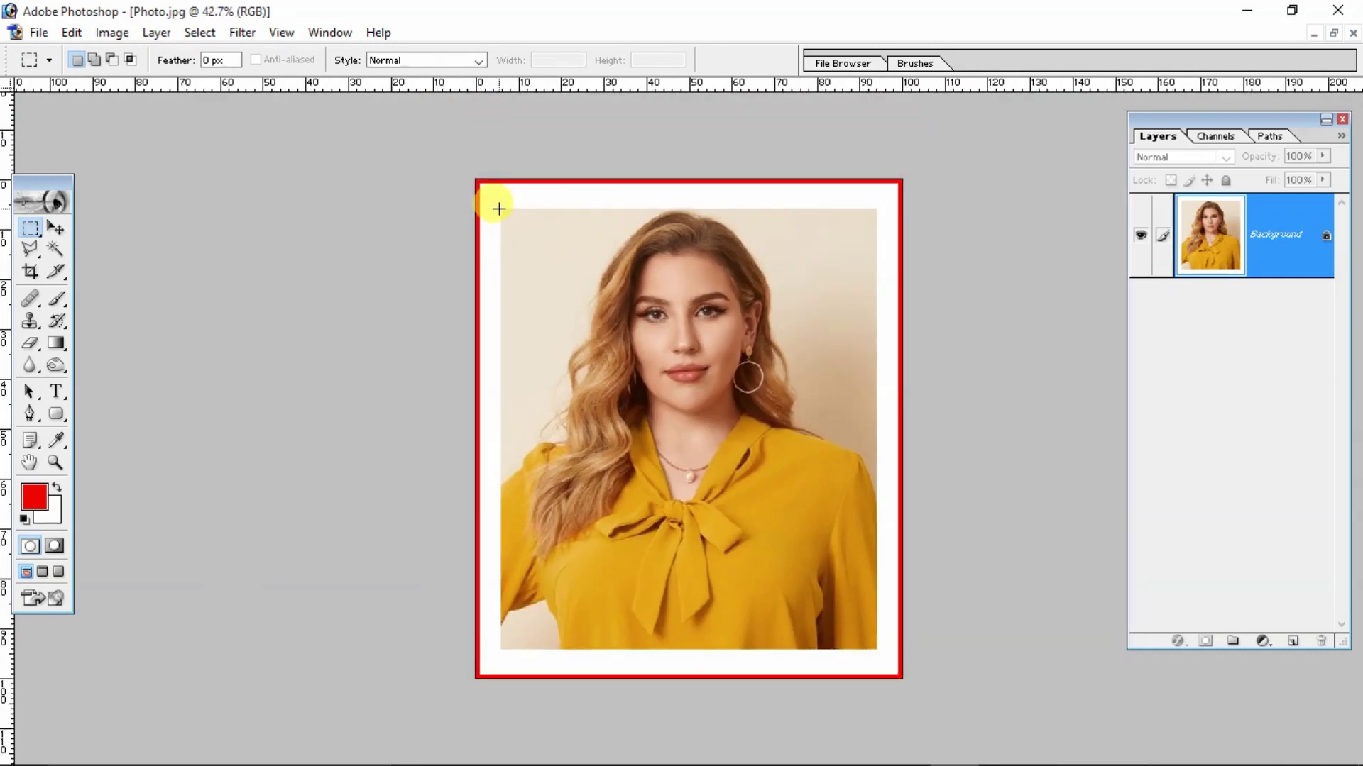
pyautogui.moveTo(519, 231); pyautogui.dragTo(877, 649)
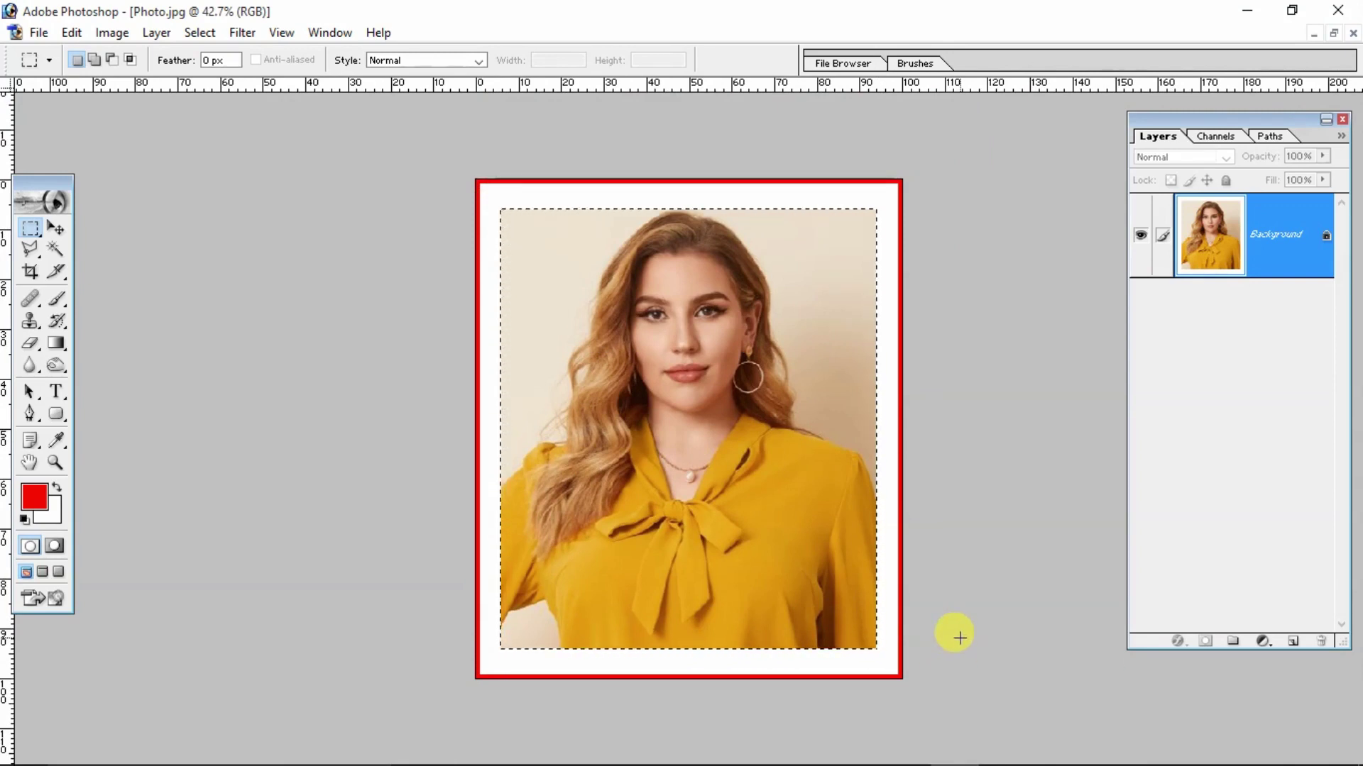
# Stroke the photo selection with a 10 px blue Inside line
pyautogui.click(71, 33)
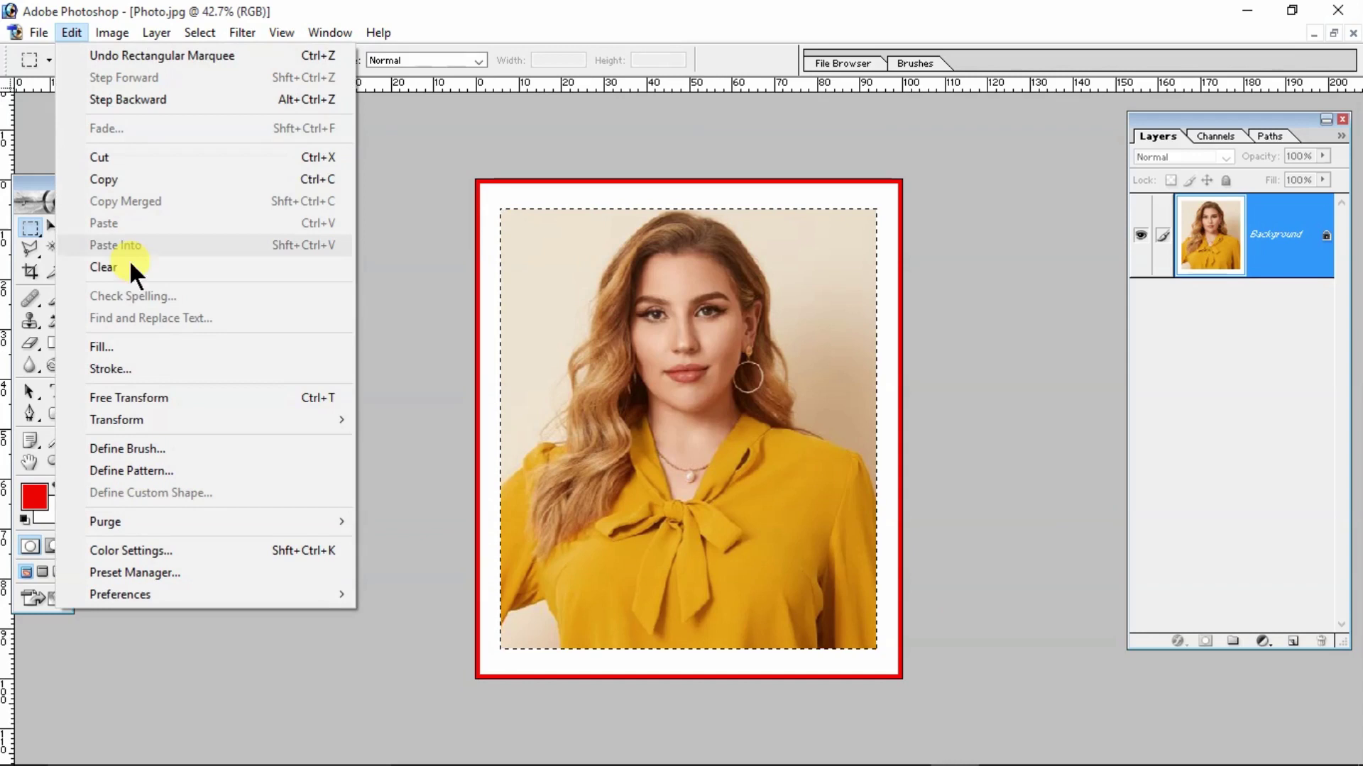
pyautogui.click(126, 366)
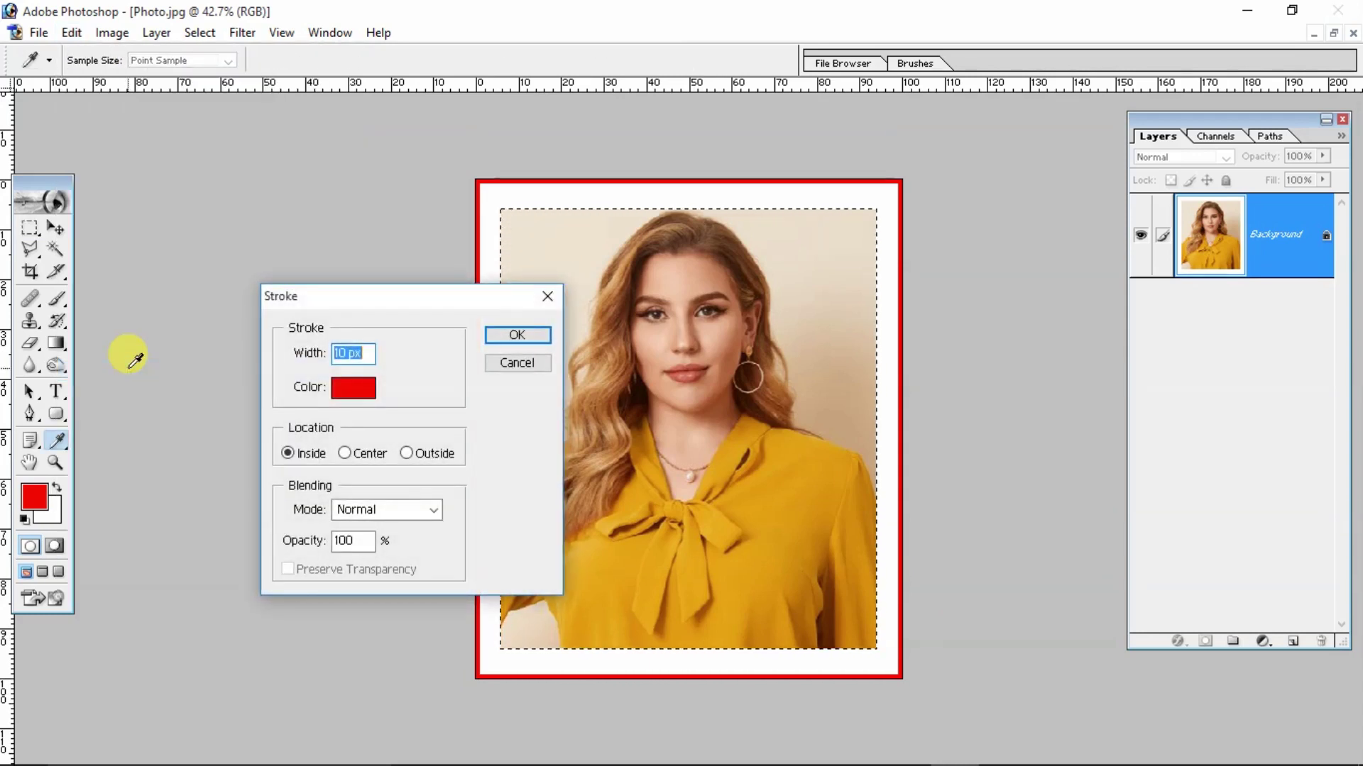
pyautogui.click(353, 388)
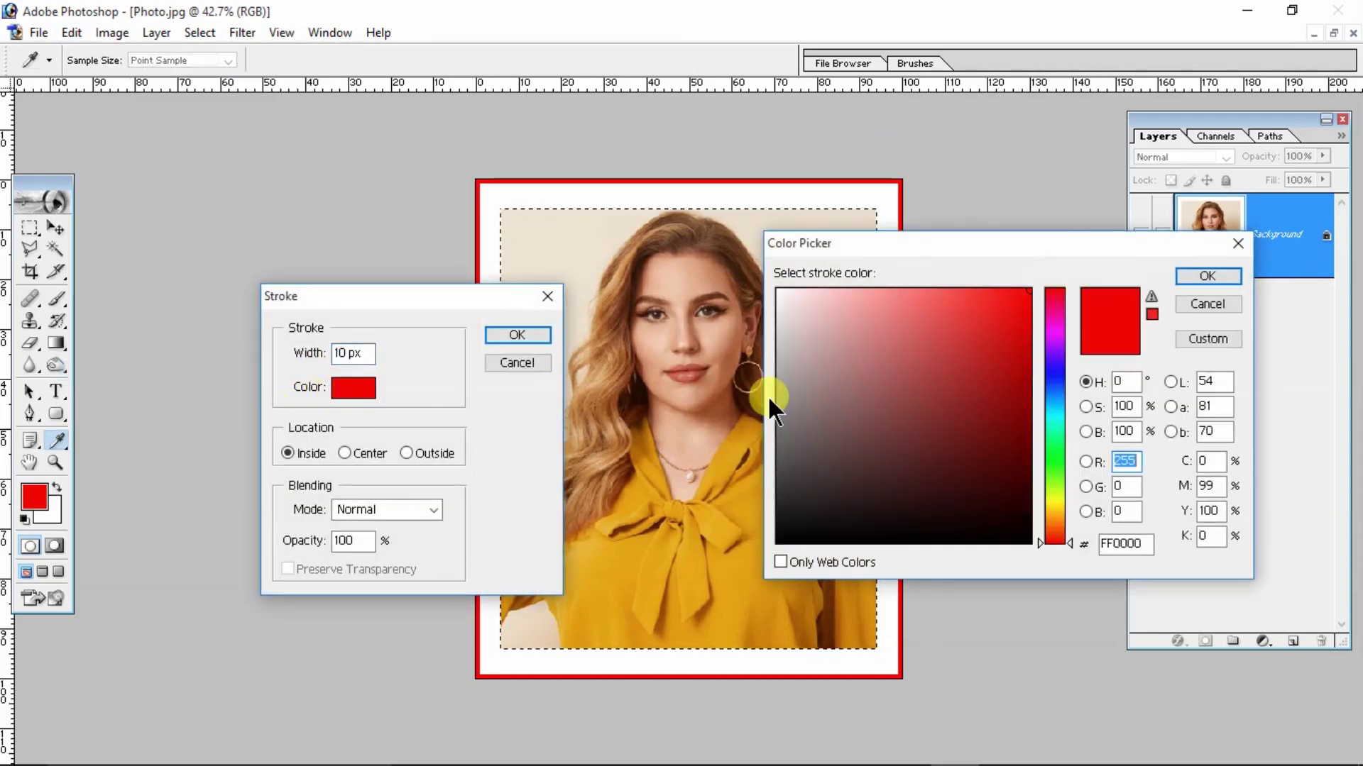
pyautogui.click(1055, 376)
pyautogui.moveTo(1013, 344); pyautogui.dragTo(1031, 296)
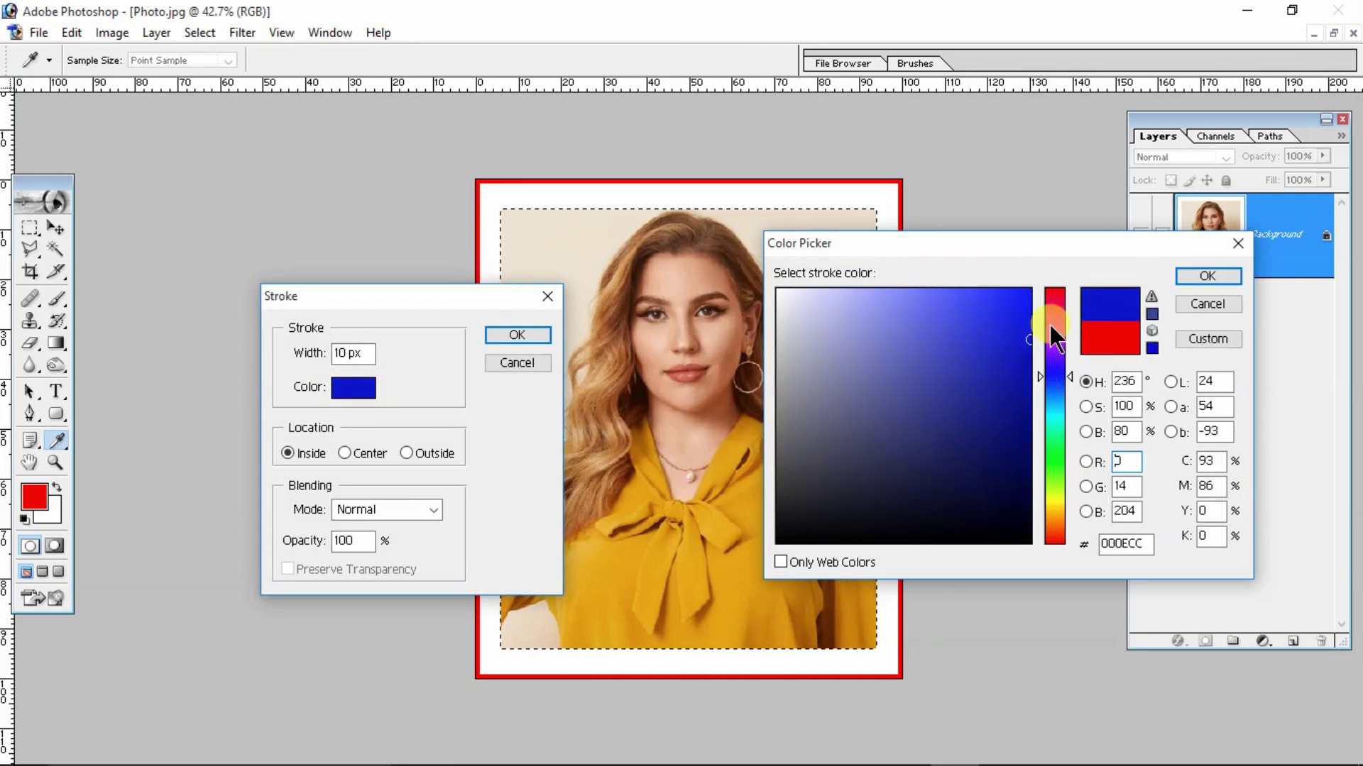
pyautogui.click(1195, 281)
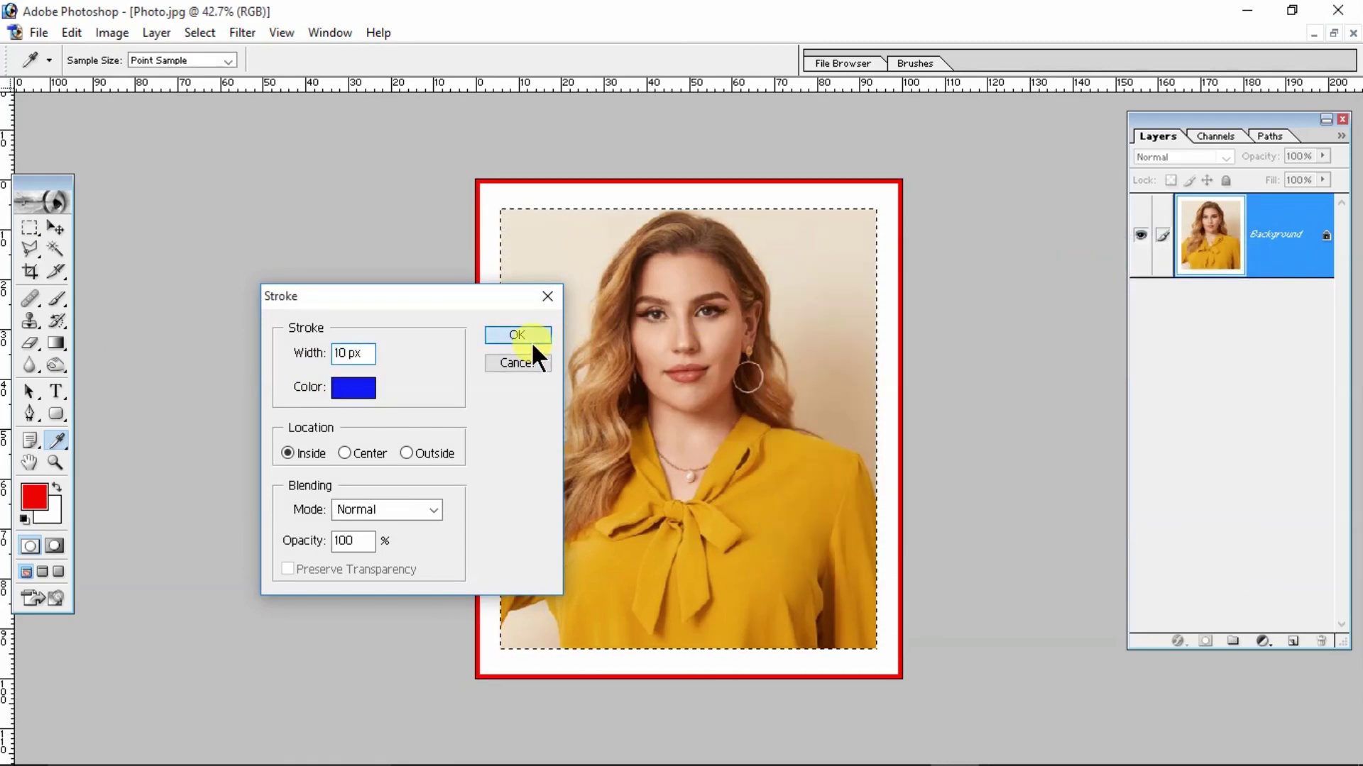
pyautogui.click(531, 342)
pyautogui.rightClick(595, 261)
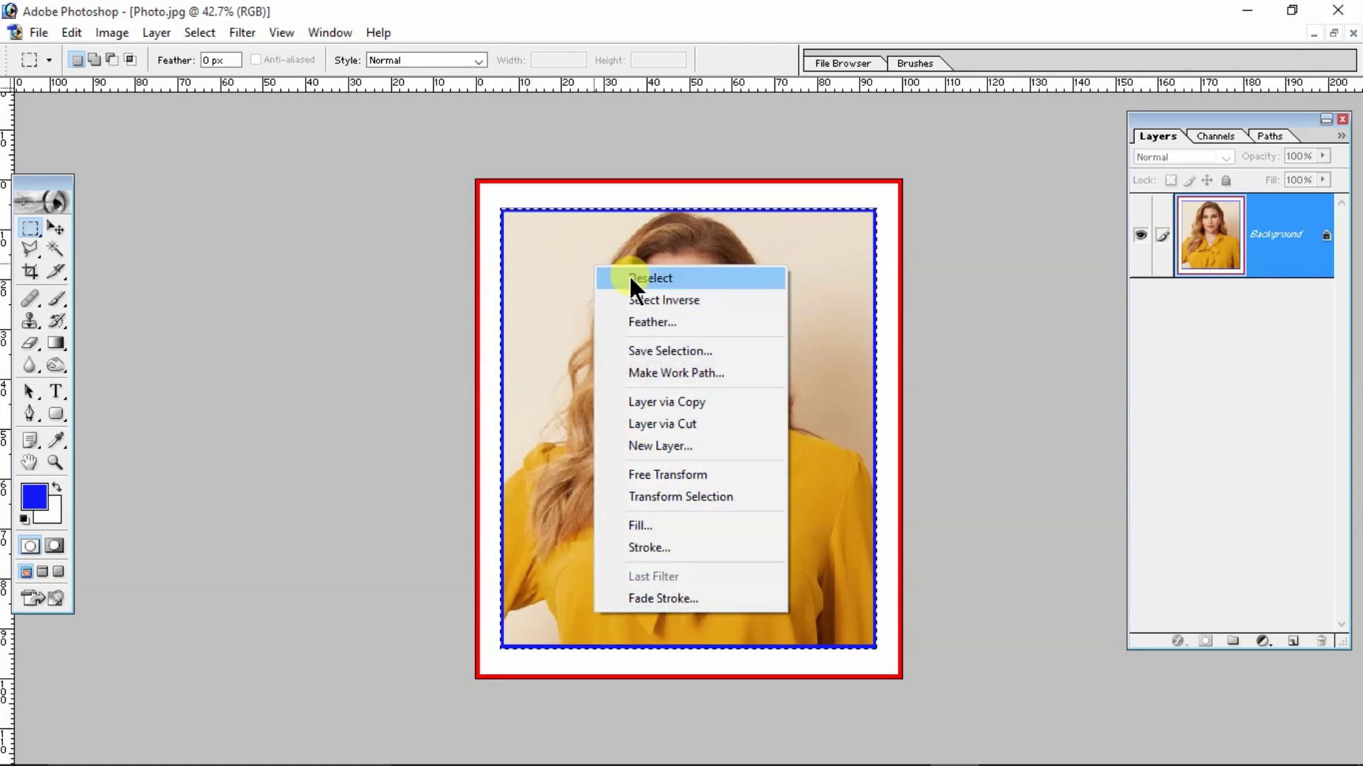
# Drop the photo selection and erase the top red border strip to white
pyautogui.click(629, 274)
pyautogui.hotkey('ctrl', '+')
pyautogui.hotkey('ctrl', '0')
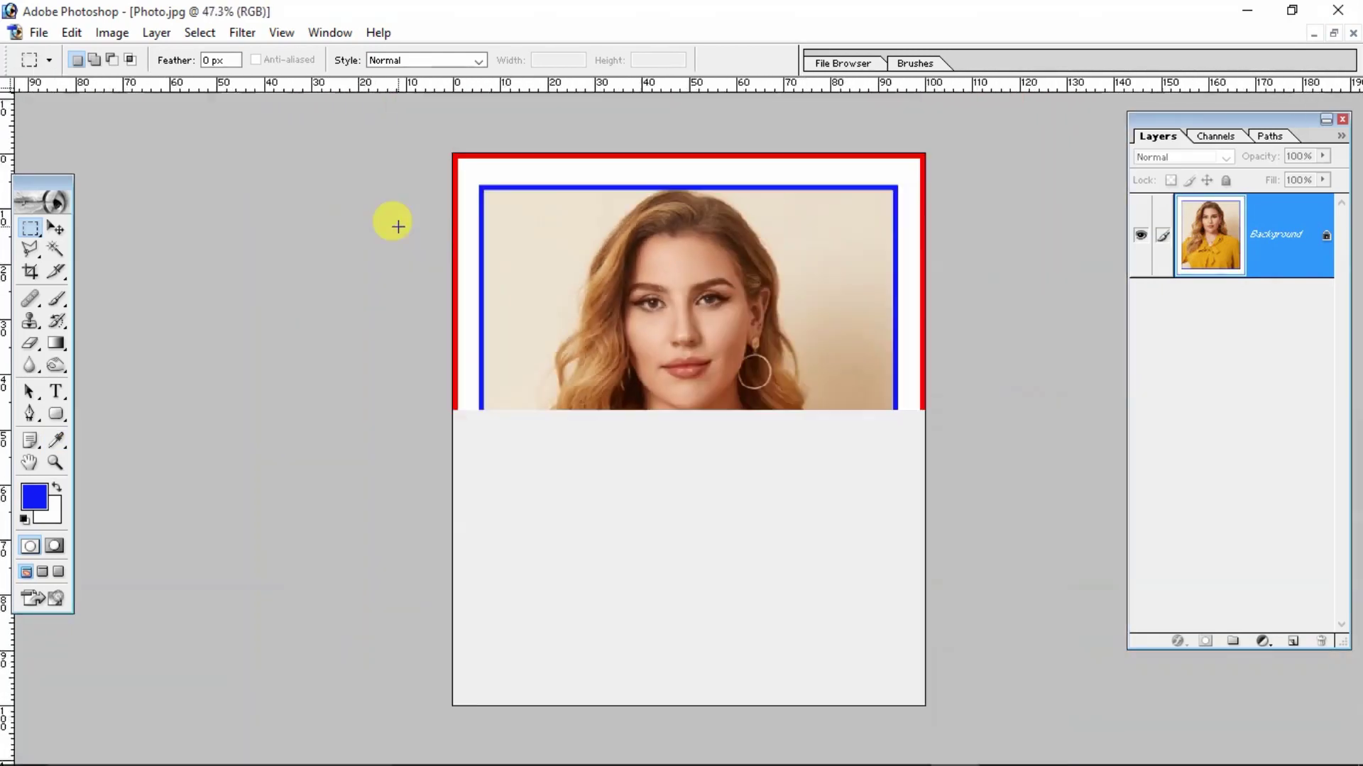
pyautogui.moveTo(474, 180); pyautogui.dragTo(912, 188)
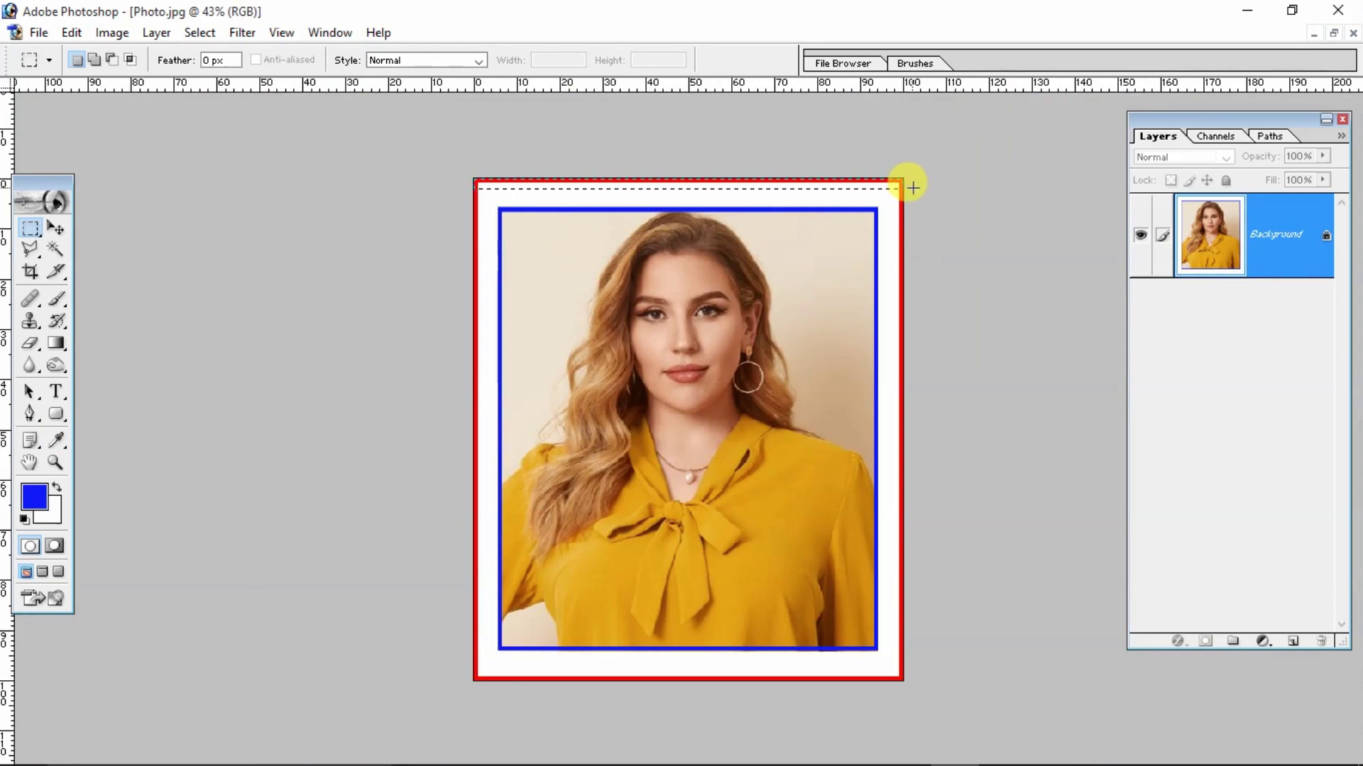
pyautogui.press('Delete')
pyautogui.rightClick(597, 229)
pyautogui.click(617, 237)
# Erase the left red border strip to white
pyautogui.moveTo(474, 179)
pyautogui.mouseDown()
pyautogui.moveTo(534, 663)
pyautogui.moveTo(487, 758)
pyautogui.mouseUp()
pyautogui.press('Delete')
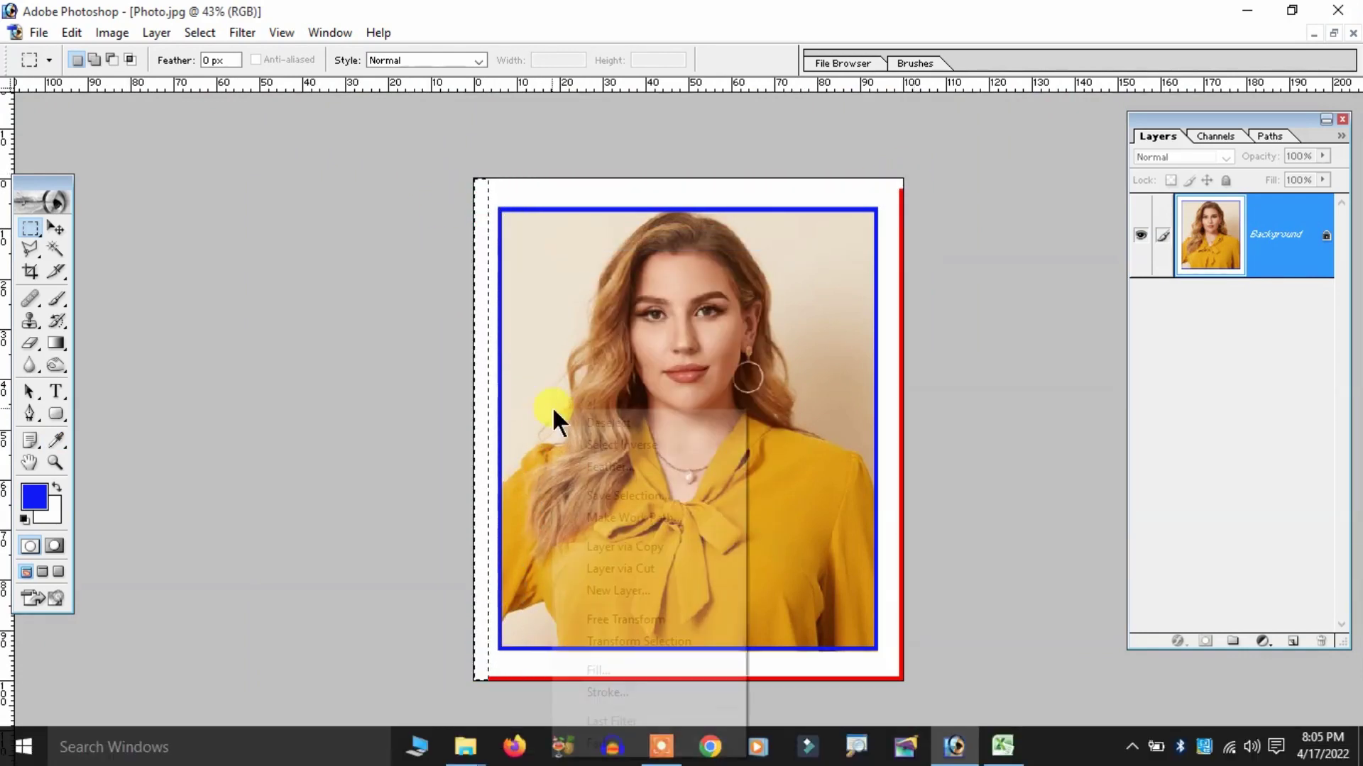
pyautogui.rightClick(553, 409)
pyautogui.click(596, 423)
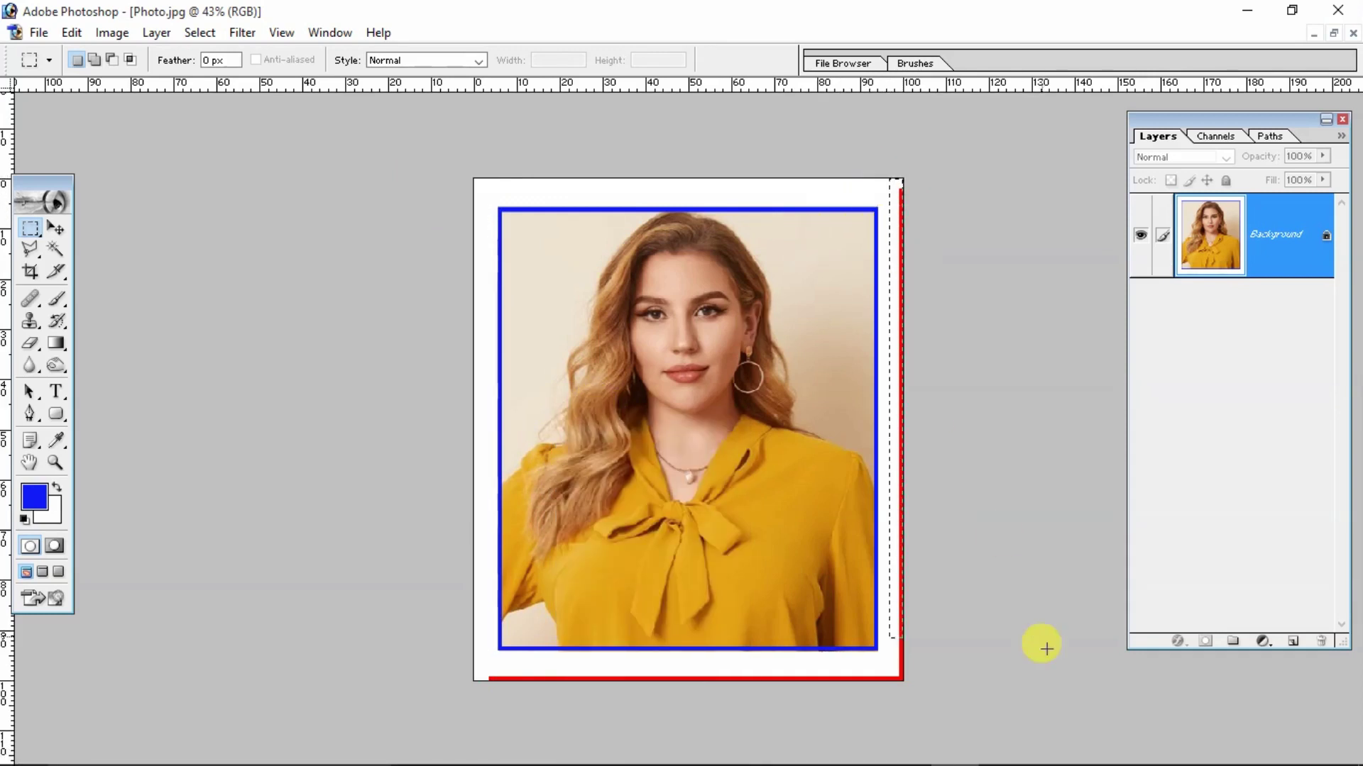
# Select the right and bottom red border strips and erase the bottom one to white
pyautogui.moveTo(891, 179); pyautogui.dragTo(1067, 690)
pyautogui.rightClick(822, 388)
pyautogui.click(827, 395)
pyautogui.moveTo(463, 668); pyautogui.dragTo(1090, 739)
pyautogui.press('Delete')
pyautogui.rightClick(746, 412)
pyautogui.click(777, 419)
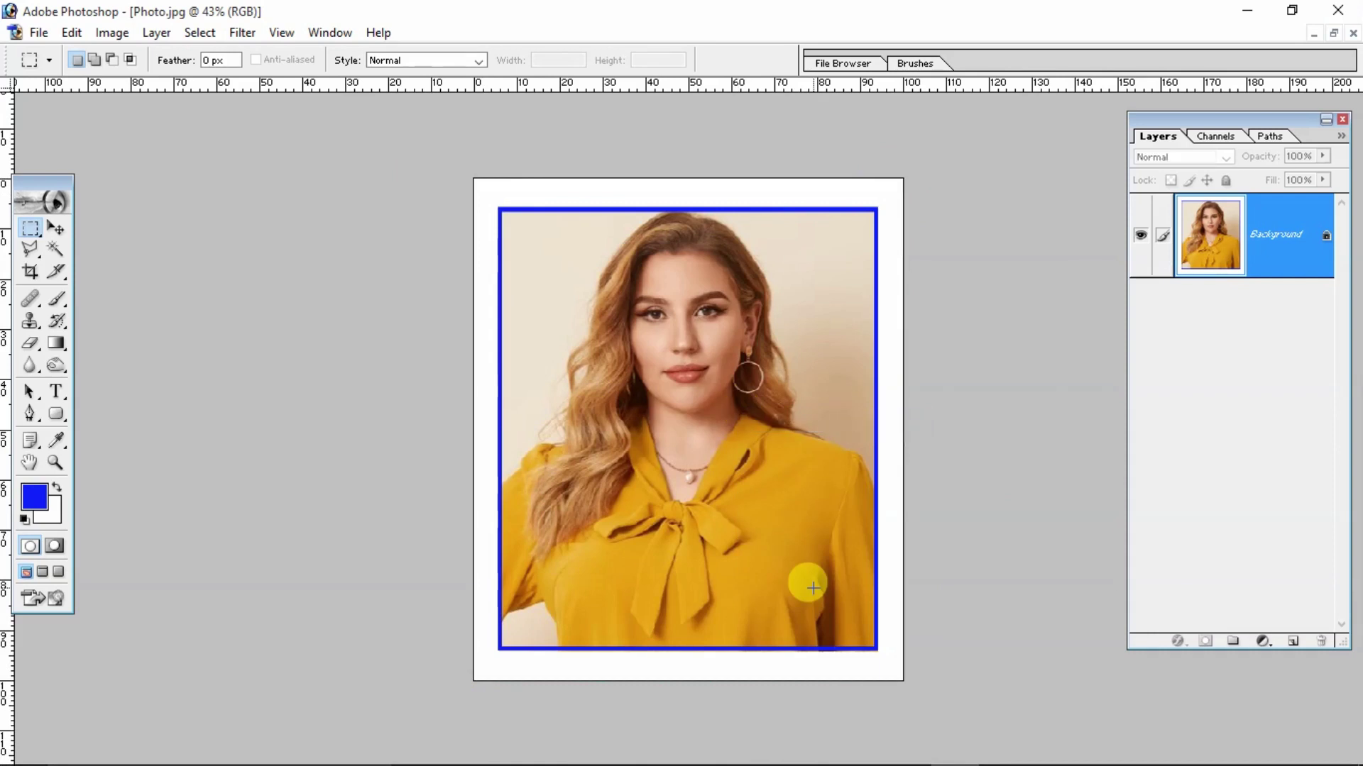